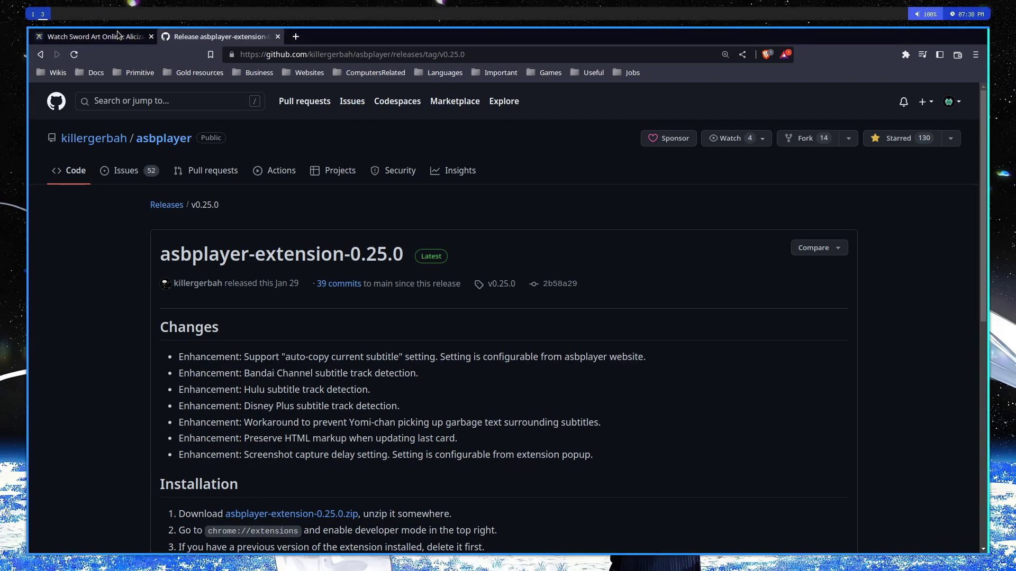
Step: Check which subtitle languages the episode 11 player offers on the Sword Art Online: Alicization page
left_click(95, 37)
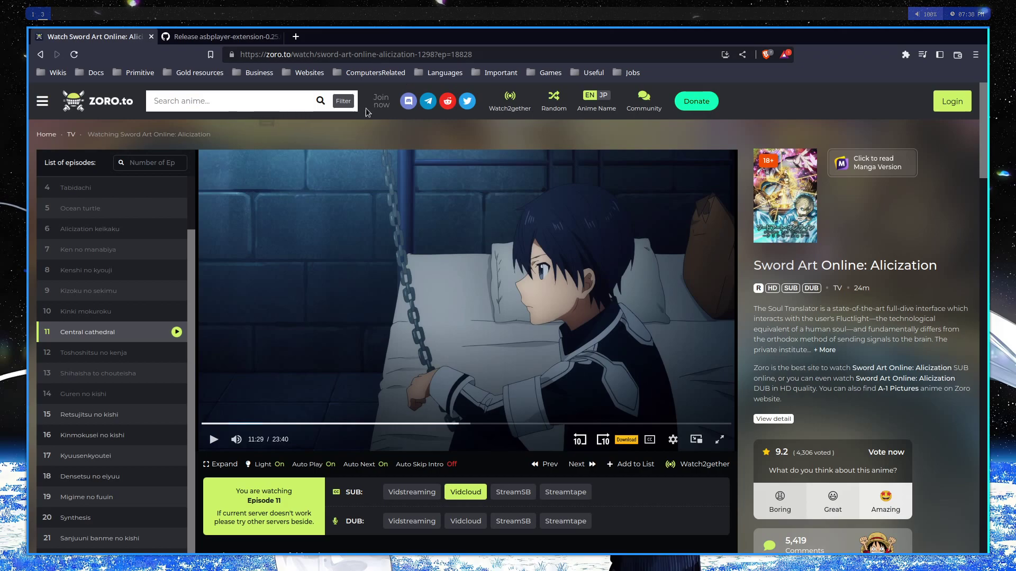
scroll(783, 264, "down", 2)
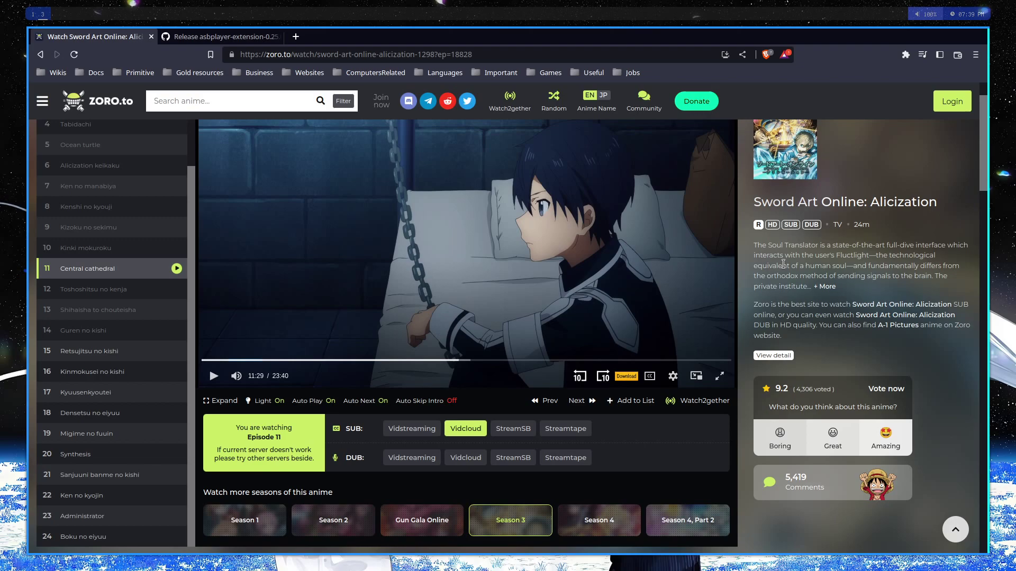
left_click(650, 376)
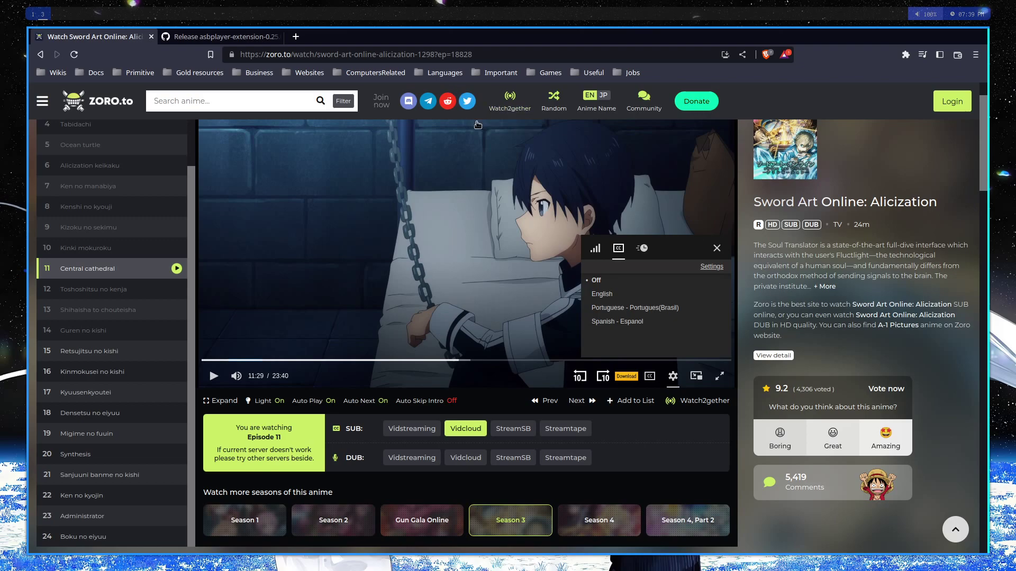
left_click(492, 185)
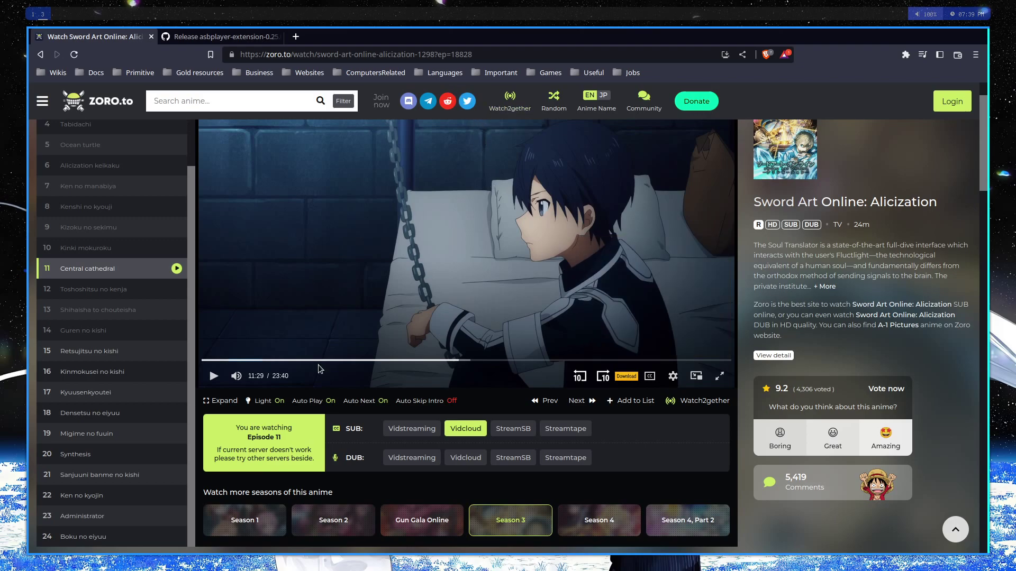
Step: Read through the changes, installation and usage sections of the asbplayer-extension-0.25.0 release on GitHub
left_click(222, 36)
scroll(318, 264, "down", 3)
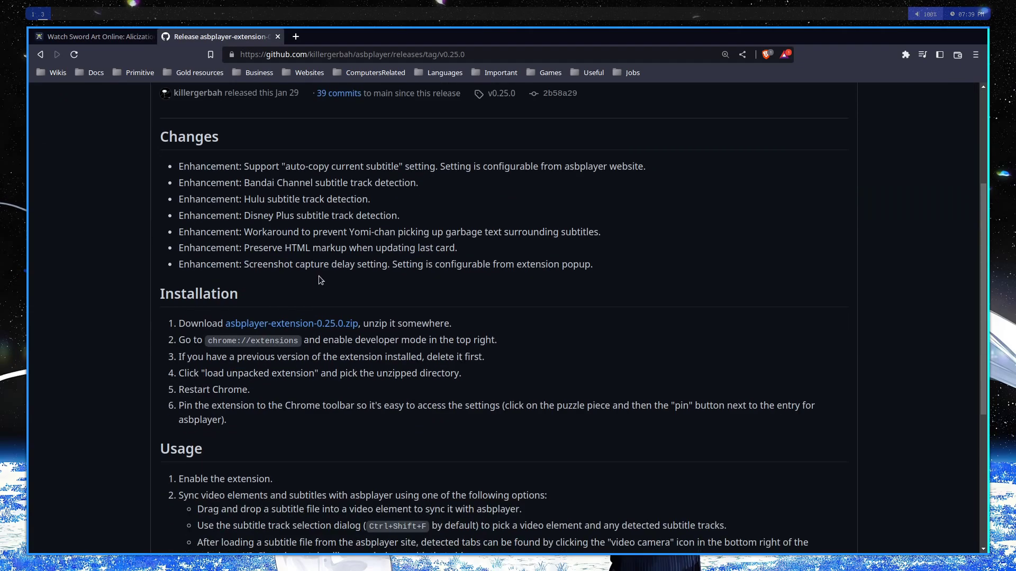
scroll(317, 254, "up", 3)
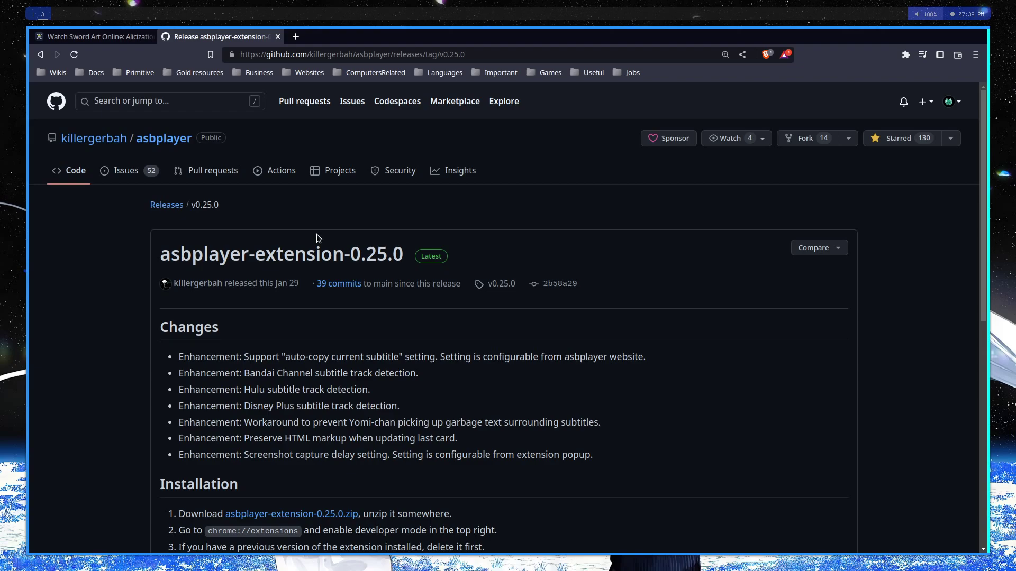
scroll(250, 271, "down", 8)
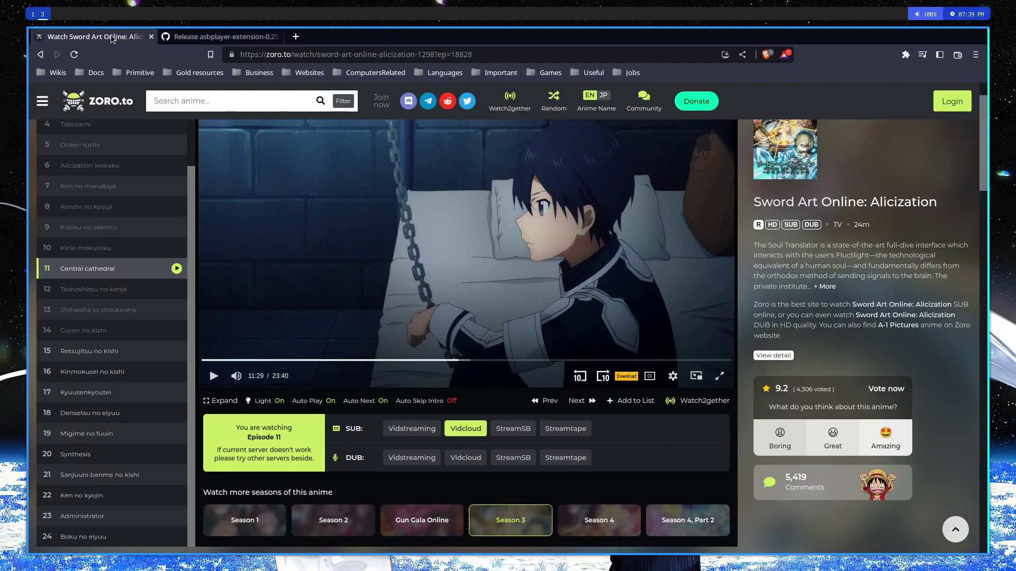
left_click(106, 37)
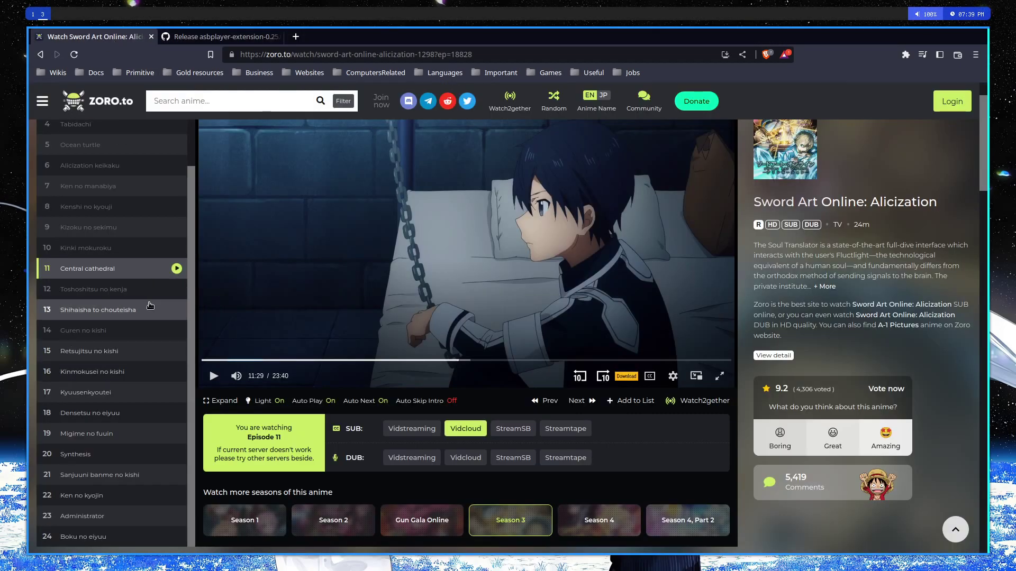
key("ctrl+Tab")
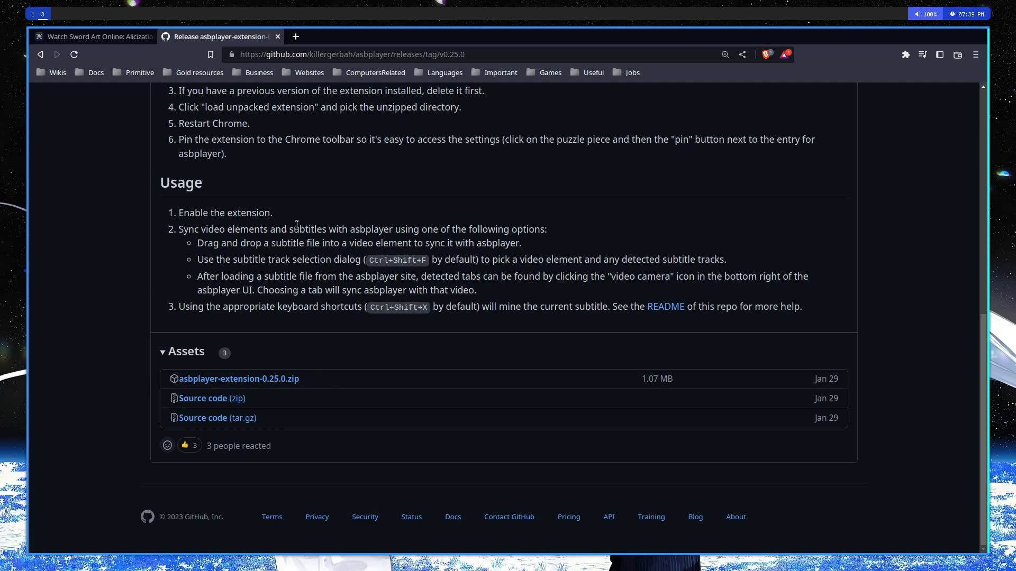
scroll(267, 476, "up", 5)
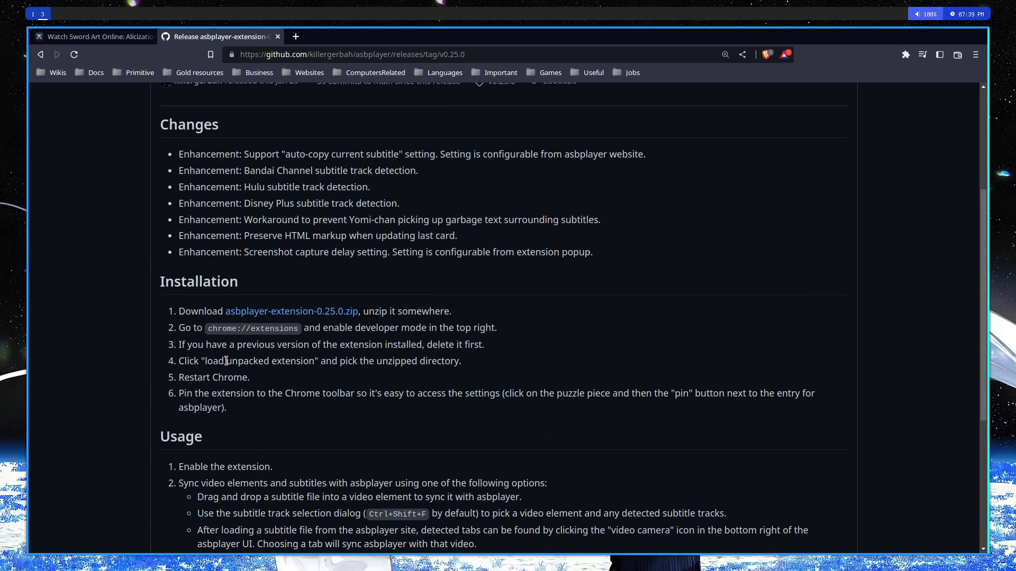
scroll(268, 476, "down", 2)
Step: Locate the asbplayer-extension-0.25.0.zip download among the release's assets and review the installation notes above it
left_click(121, 43)
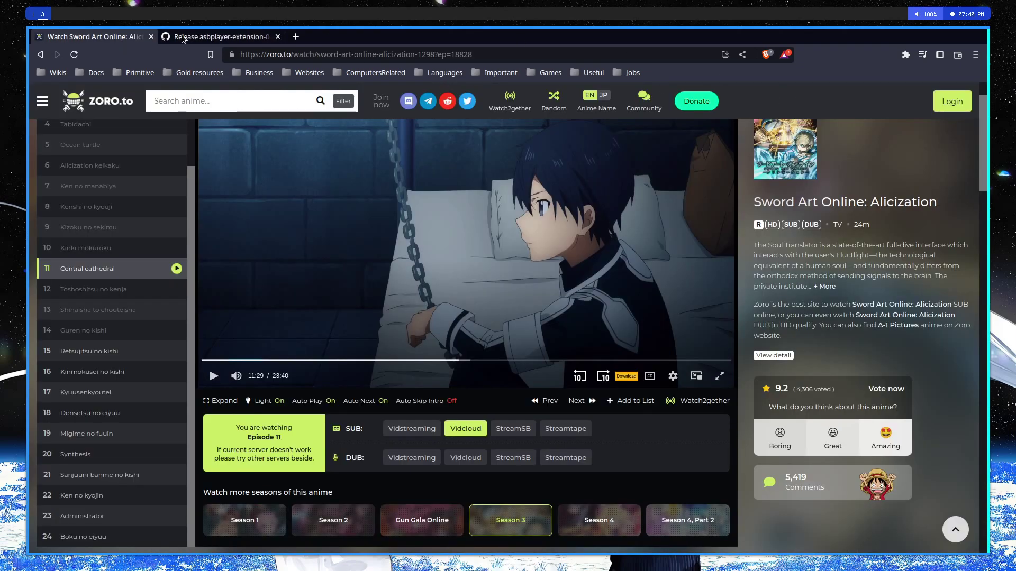
left_click(222, 36)
scroll(208, 361, "down", 3)
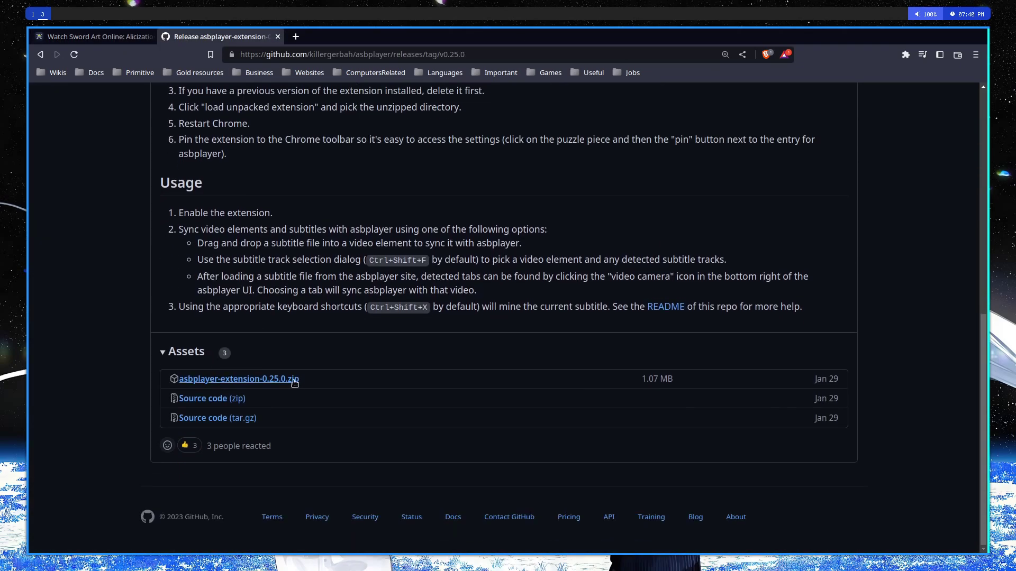
scroll(251, 378, "up", 5)
scroll(436, 204, "down", 4)
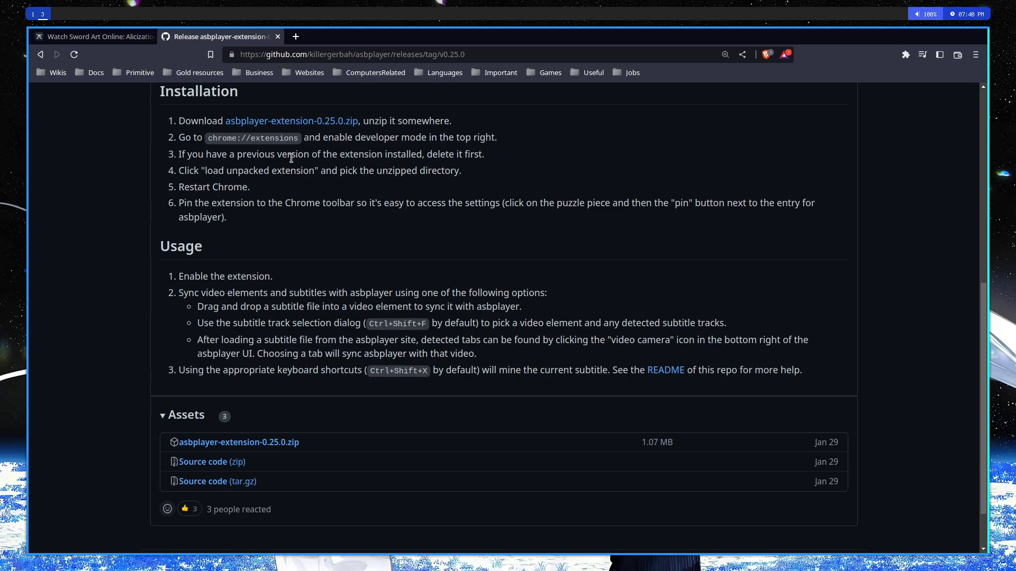
scroll(216, 139, "up", 8)
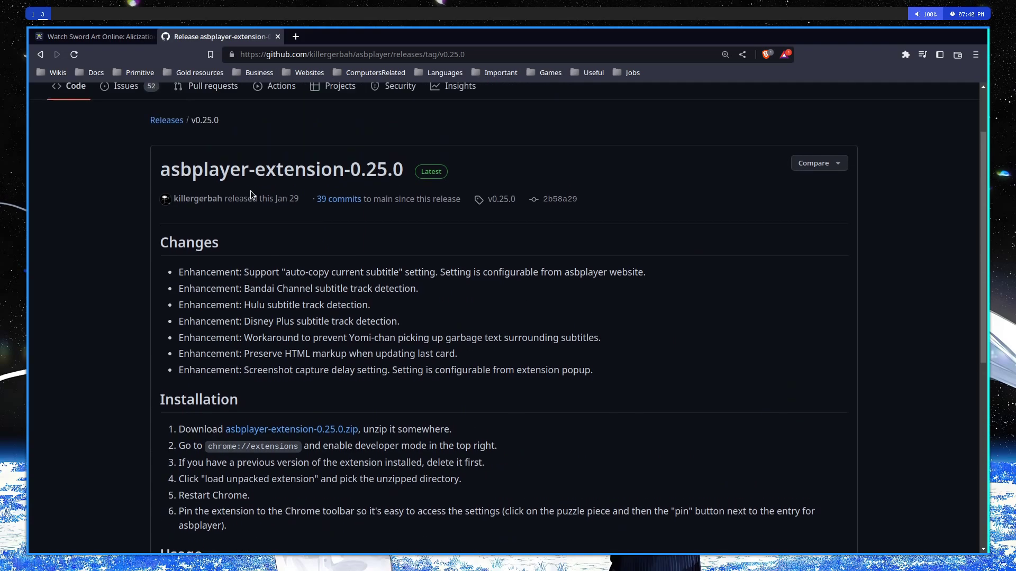
scroll(143, 325, "down", 8)
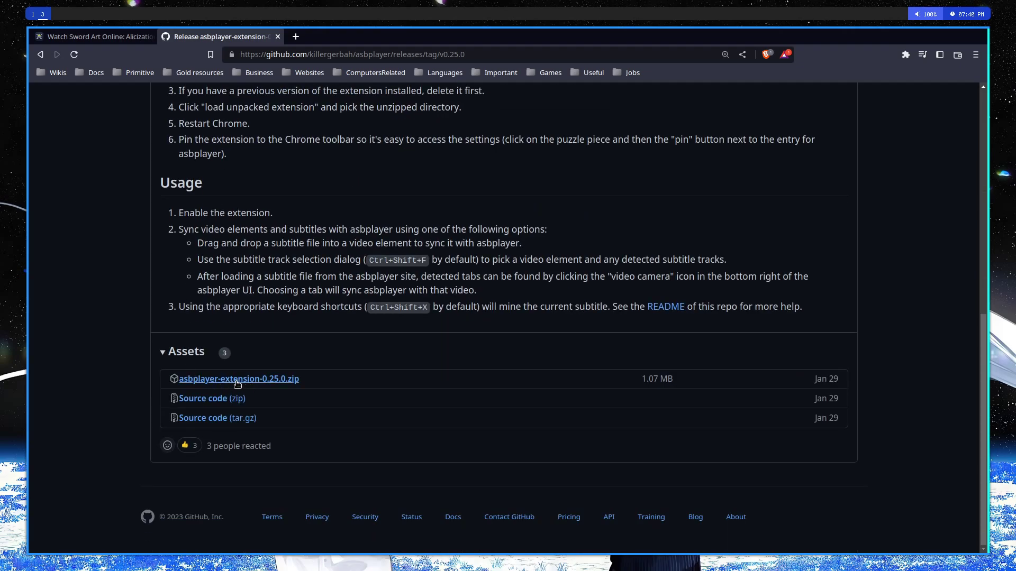
scroll(239, 383, "up", 8)
Step: Go to the asbplayer repository's code page and open its latest release from there to view the installation instructions
left_click(71, 171)
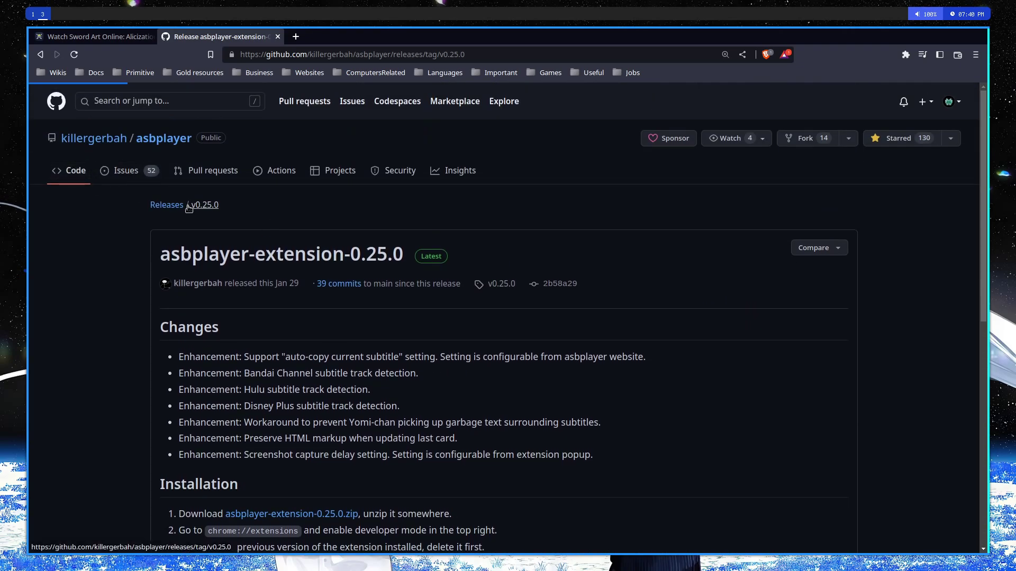
scroll(770, 313, "down", 3)
left_click(747, 248)
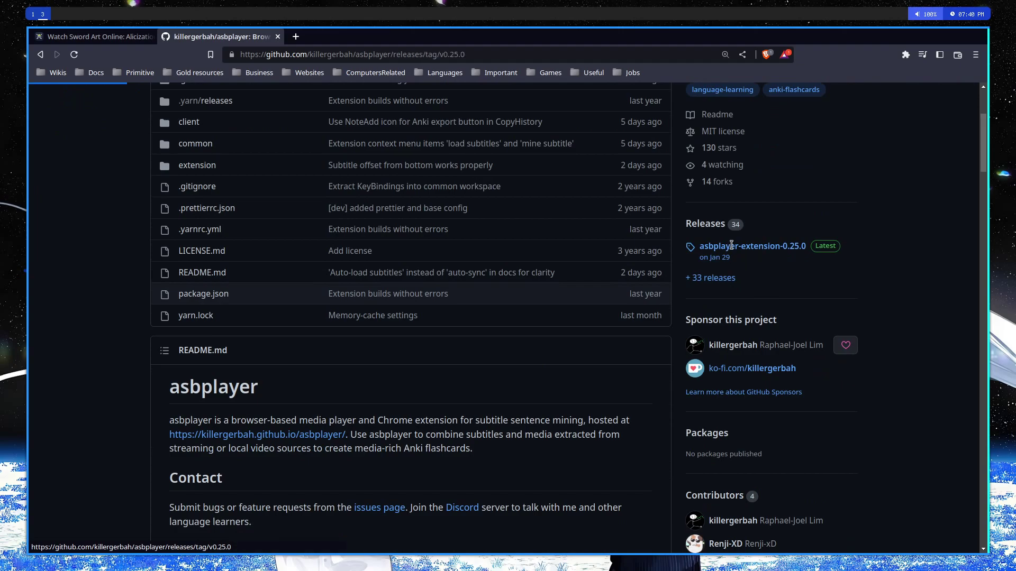
scroll(220, 444, "down", 8)
scroll(261, 394, "up", 3)
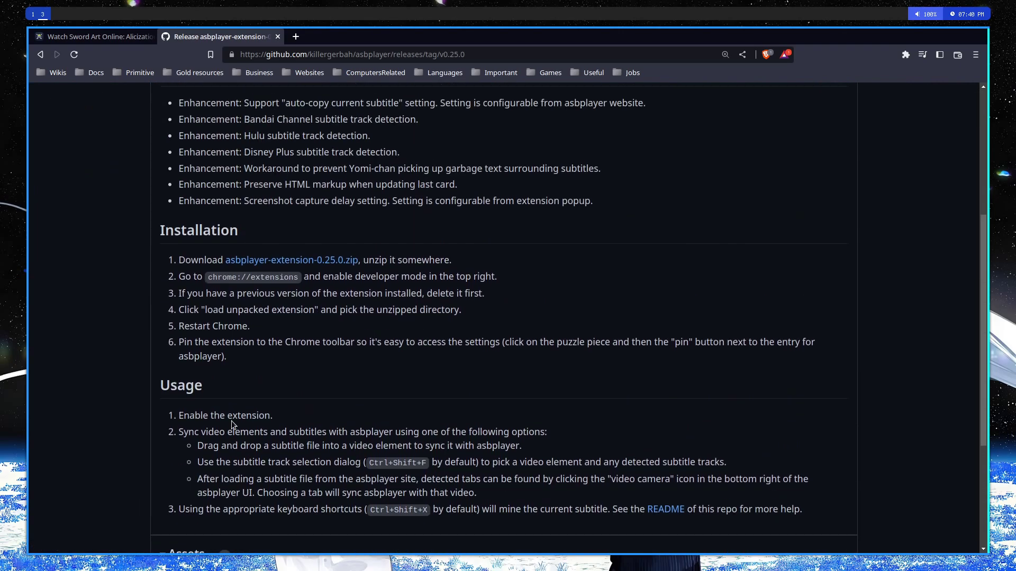
Step: Open the browser's extensions management page at chrome://extensions in a new tab
left_click(295, 36)
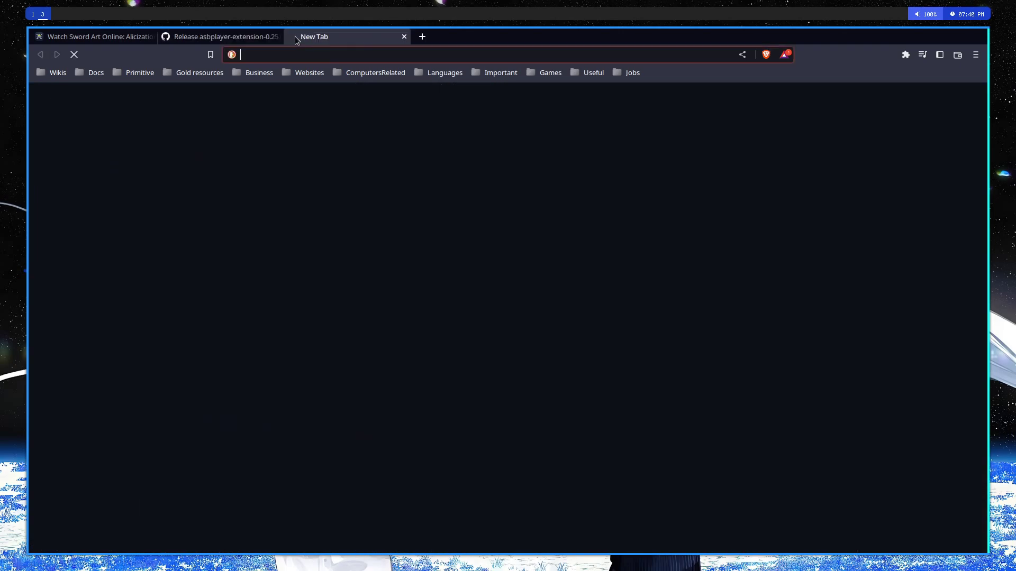
type("chrome://extens")
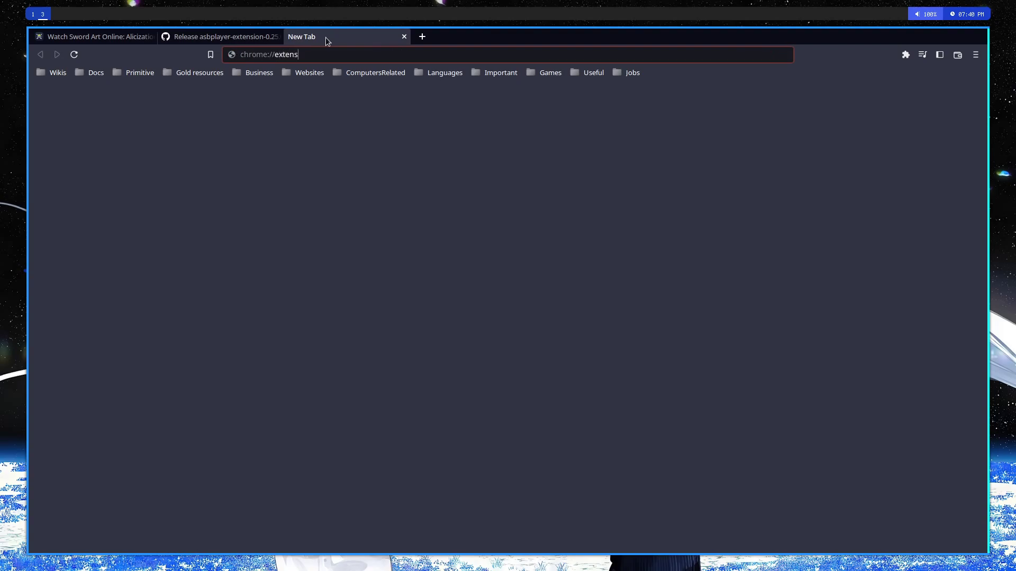
key("Return")
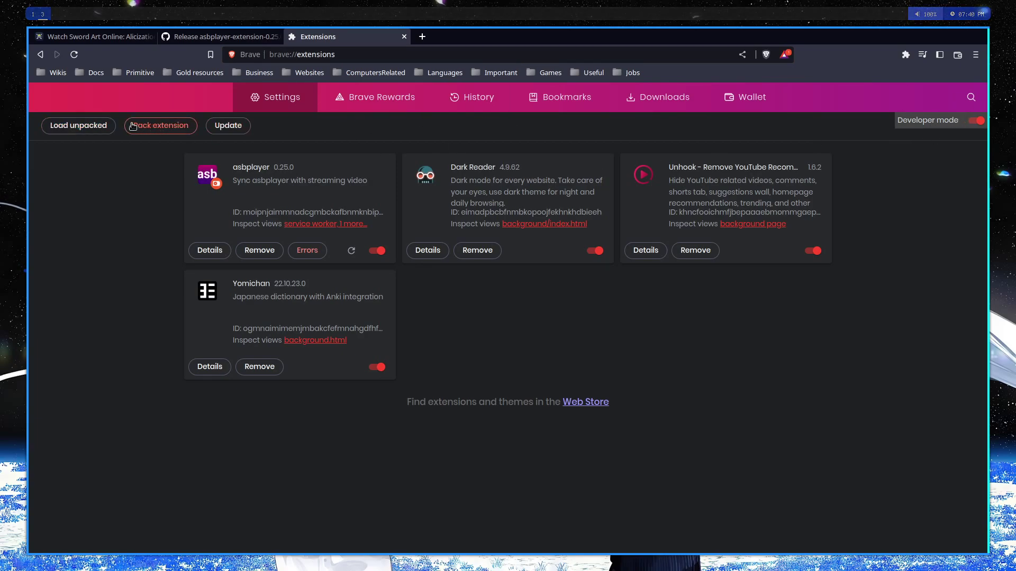
Step: Read the release page's installation instructions about deleting a previous version and loading the unzipped extension directory
left_click(233, 37)
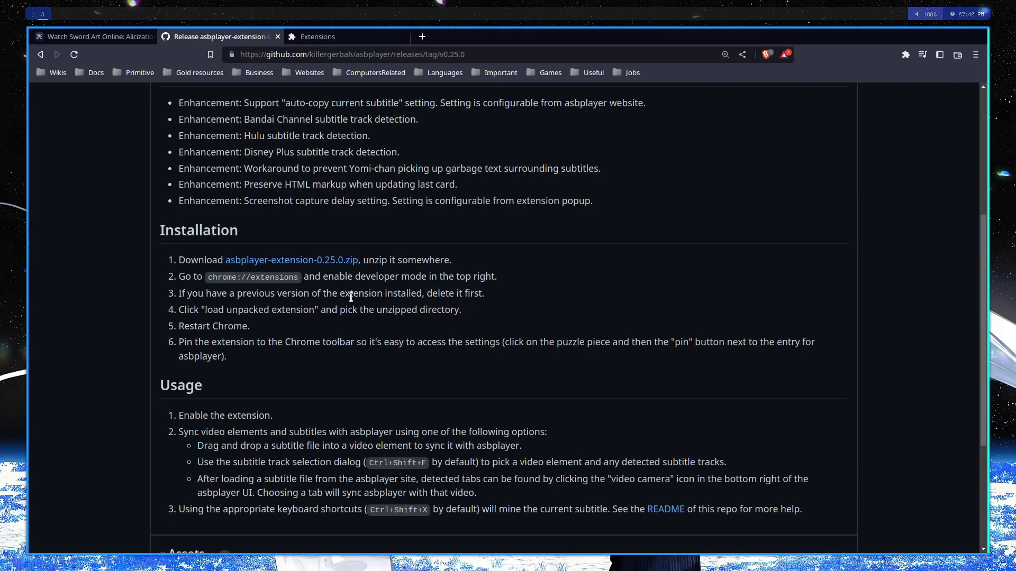
left_click_drag(385, 294, 464, 293)
left_click_drag(474, 294, 384, 309)
left_click(384, 310)
scroll(528, 342, "down", 3)
scroll(344, 250, "up", 1)
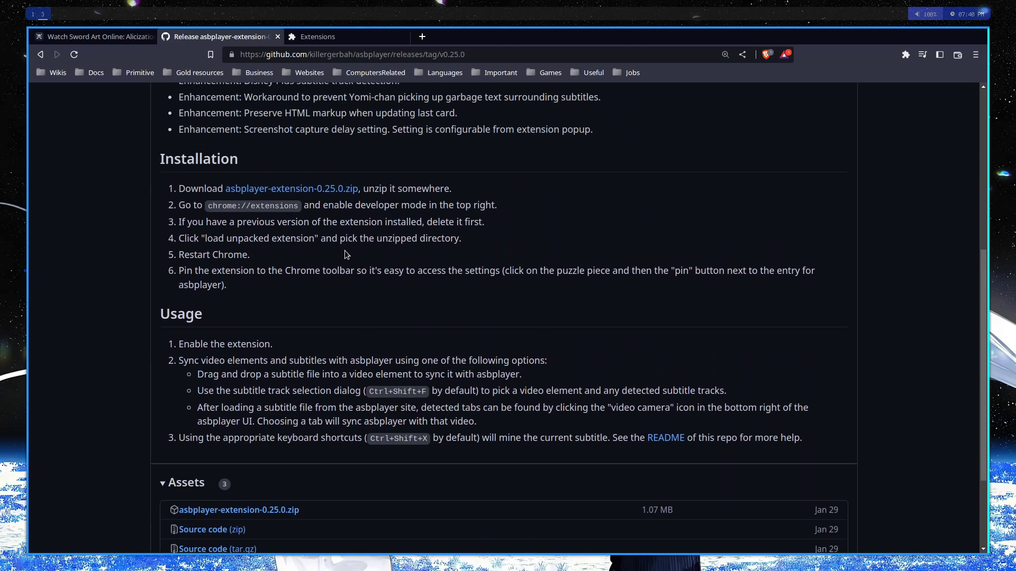
Step: Examine the asbplayer extension's settings, covering playback, mining, syncing and keyboard shortcuts, and close them
key("ctrl+Tab")
left_click(905, 55)
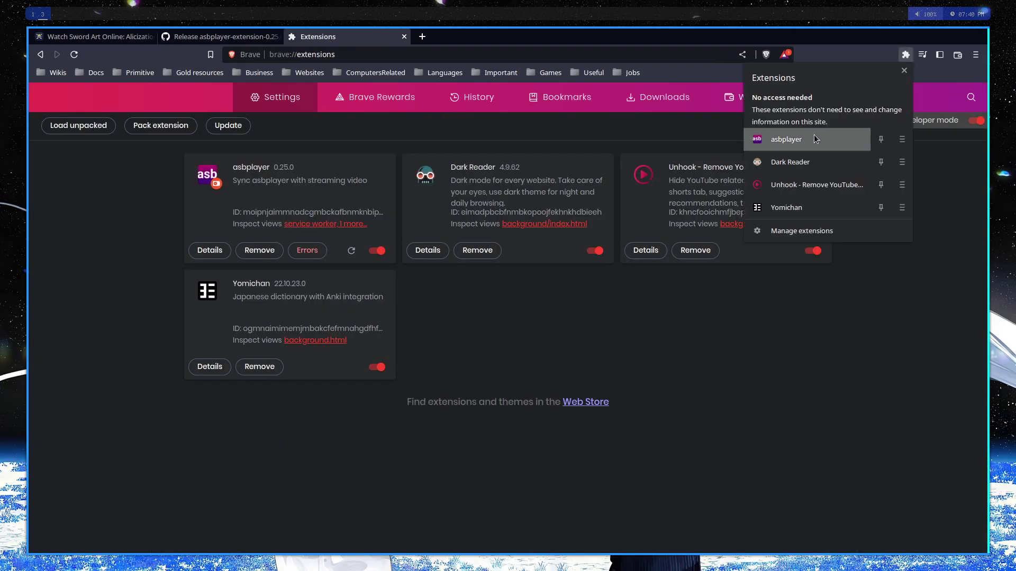
left_click(772, 136)
scroll(724, 121, "down", 15)
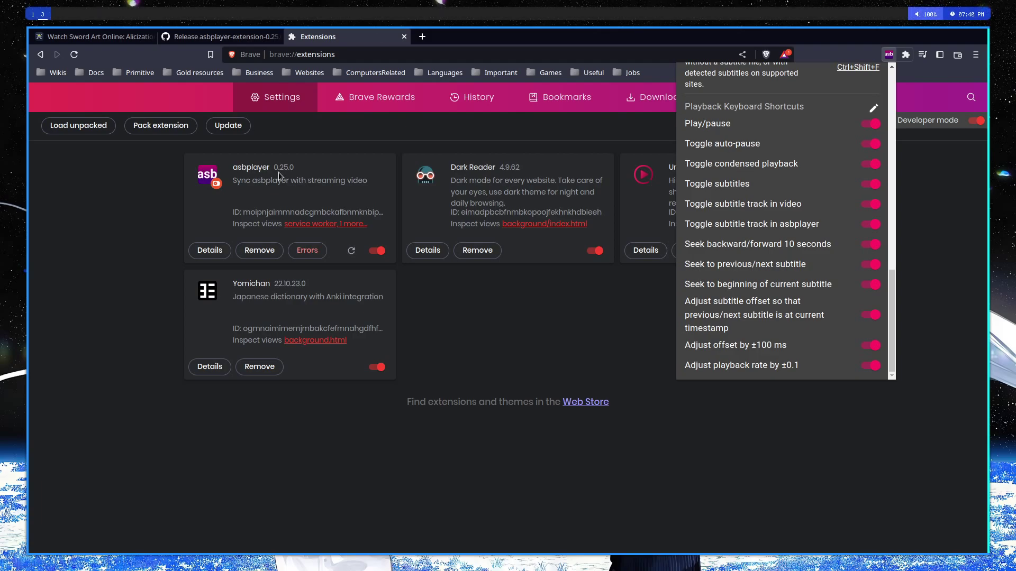
scroll(741, 169, "up", 15)
scroll(808, 224, "down", 12)
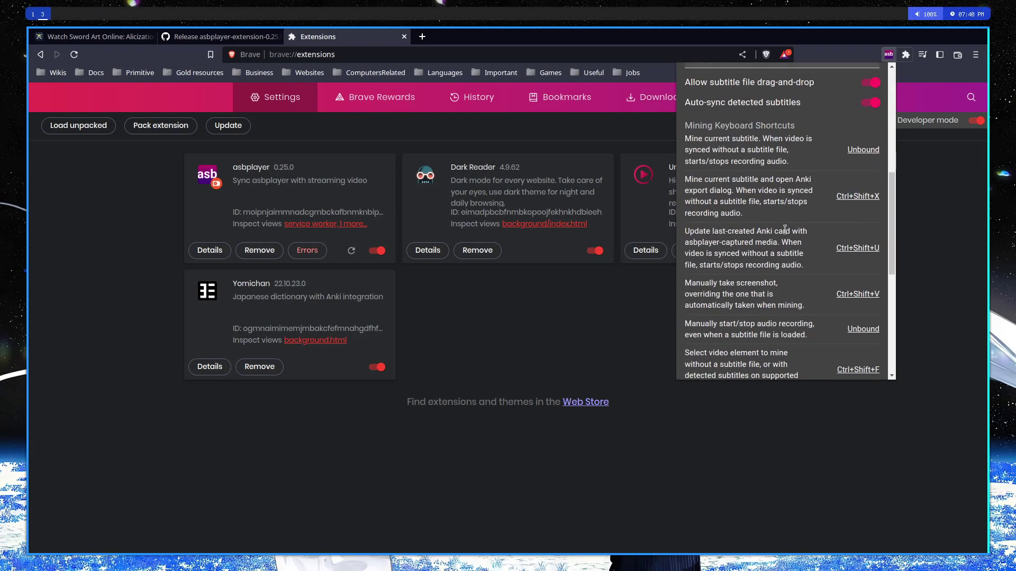
scroll(818, 249, "up", 12)
scroll(819, 261, "down", 12)
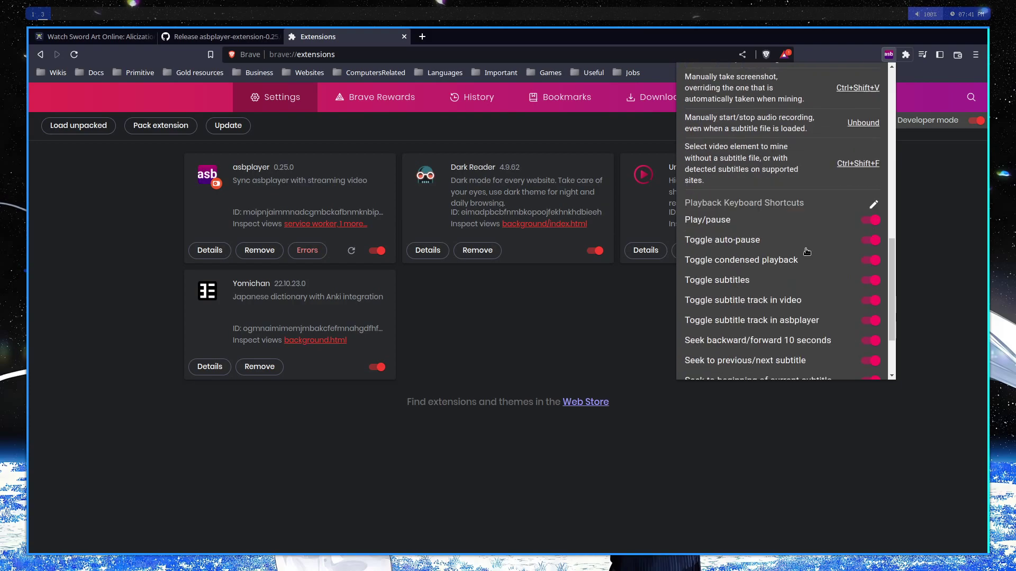
scroll(807, 261, "up", 12)
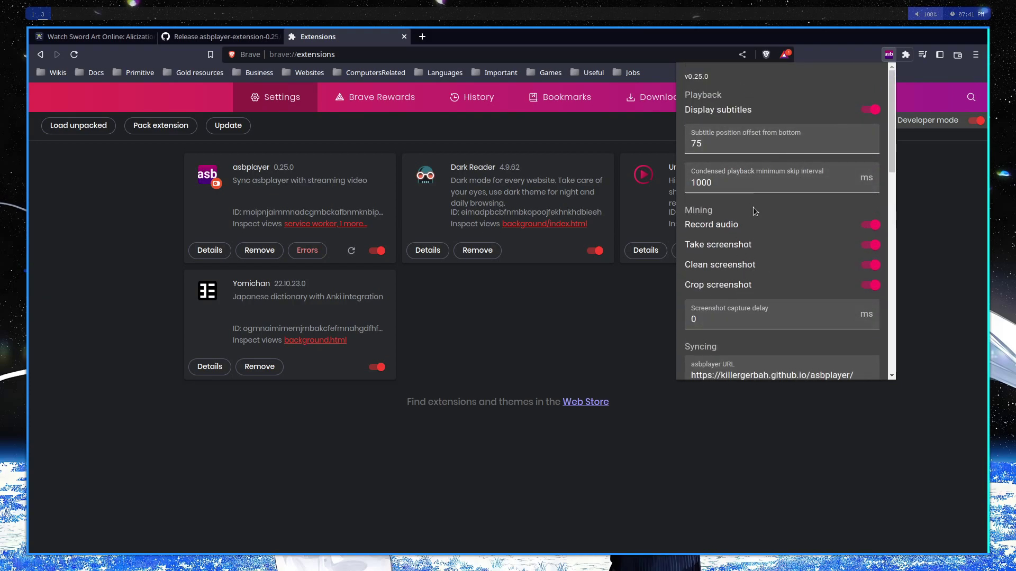
scroll(751, 209, "down", 12)
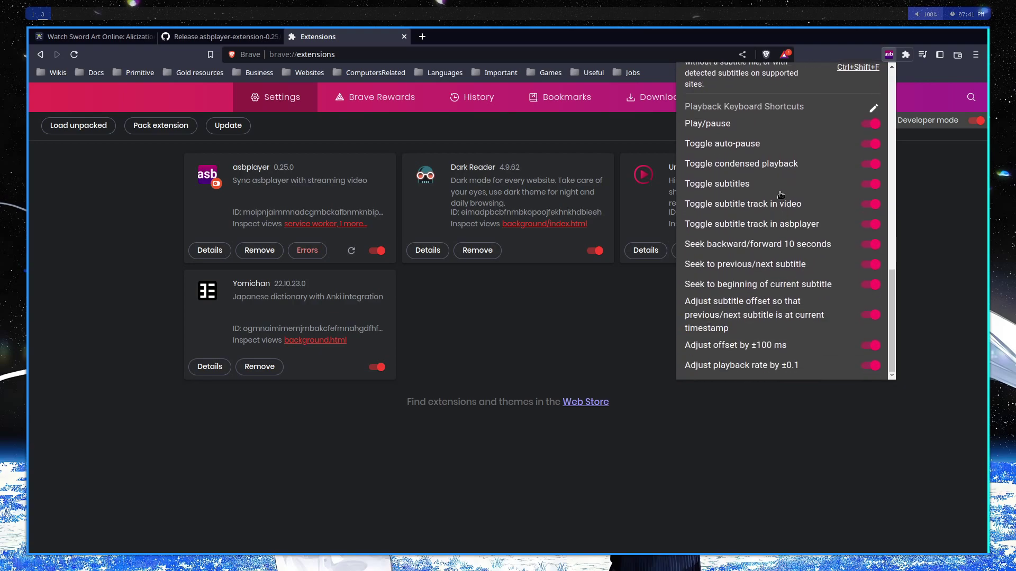
left_click(553, 337)
Step: Search Google for "asbplayer" in a new tab
left_click(127, 37)
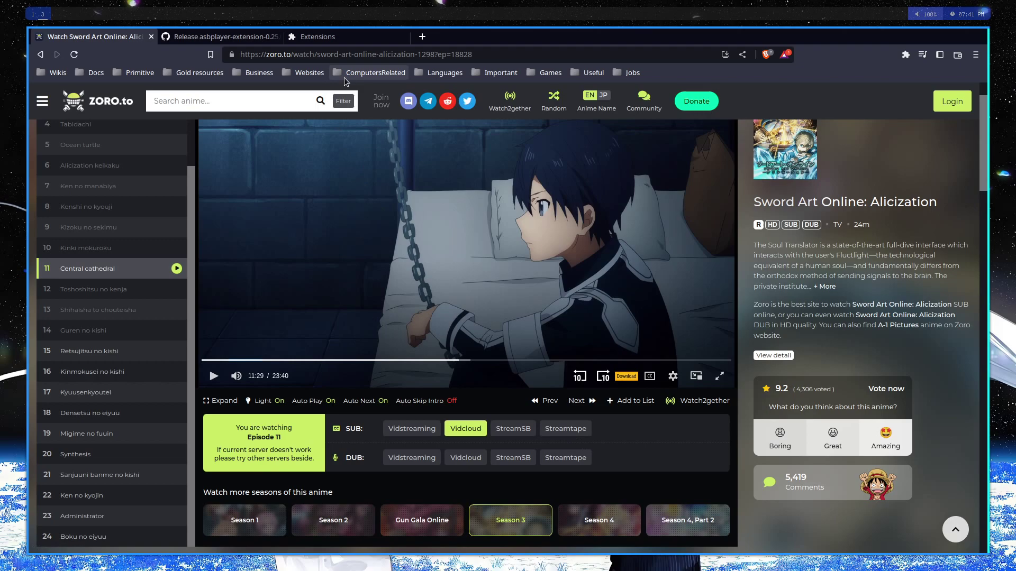
key("ctrl+t")
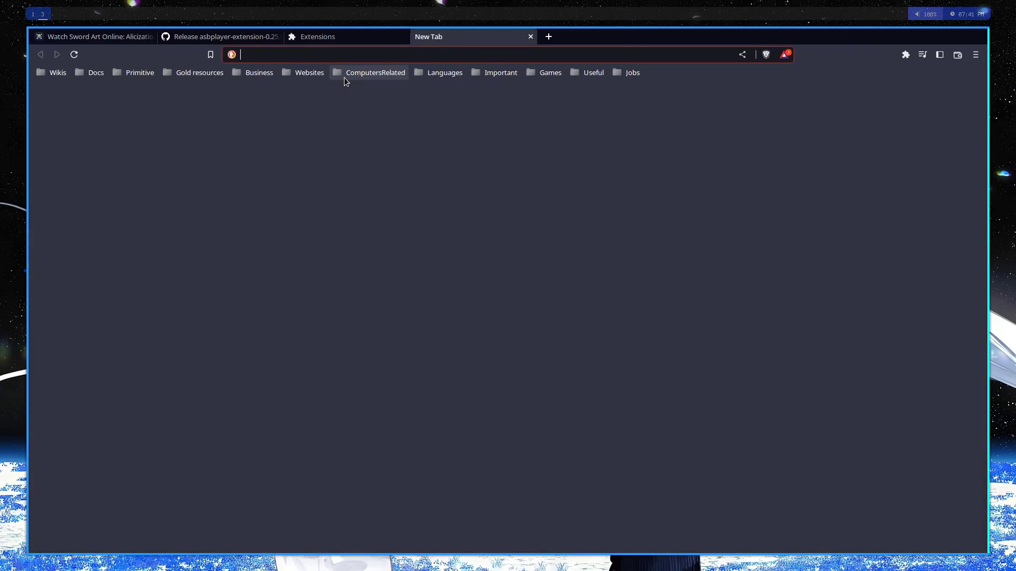
type("google.")
key("Return")
type("abs")
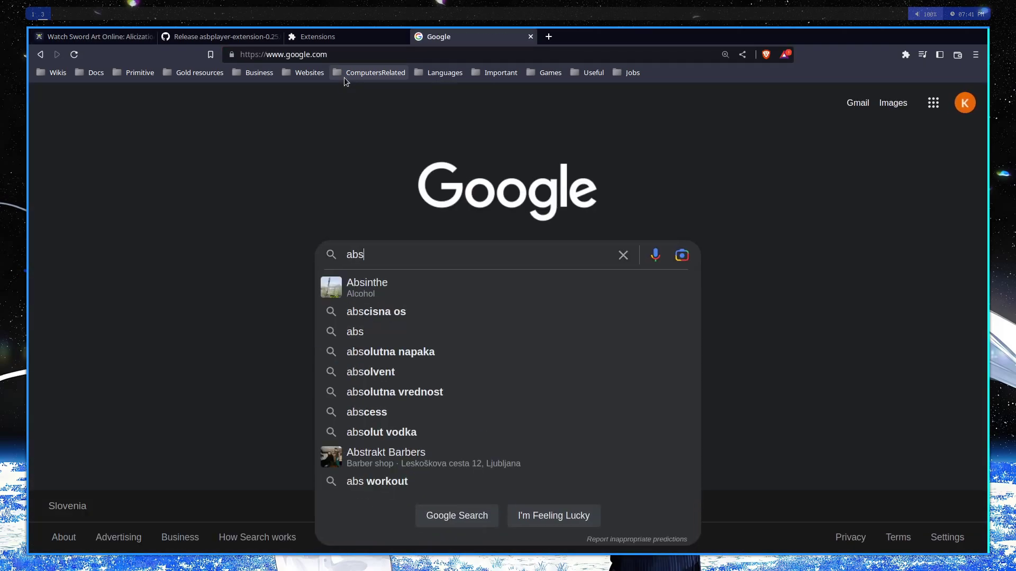
key("BackSpace")
key("BackSpace")
type("sbplayer")
key("Return")
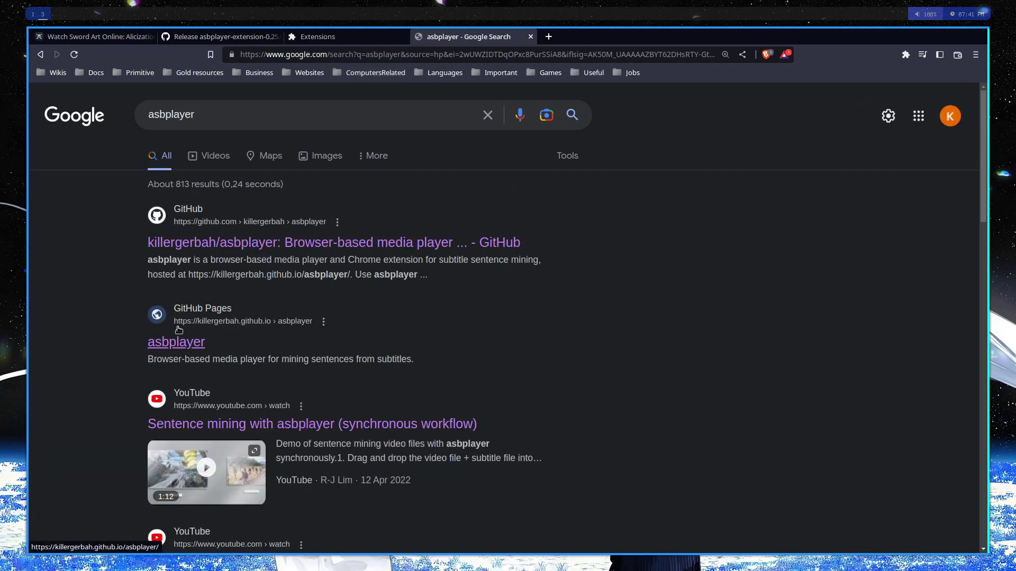
Step: Open the asbplayer web app from the search results and place its tab directly after the anime video tab
left_click(180, 343)
left_click_drag(433, 40, 199, 42)
left_click_drag(415, 374, 687, 345)
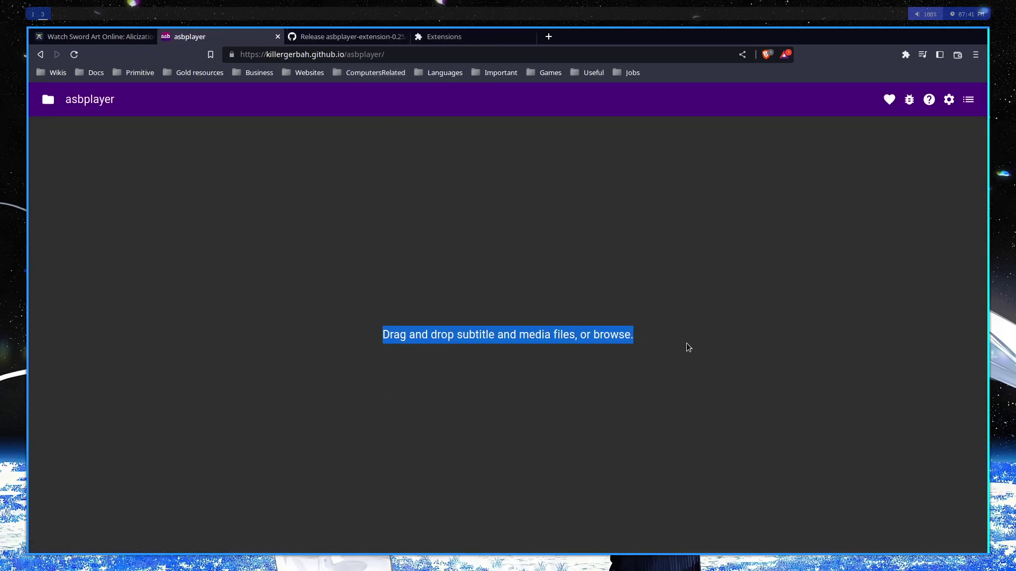
left_click(706, 350)
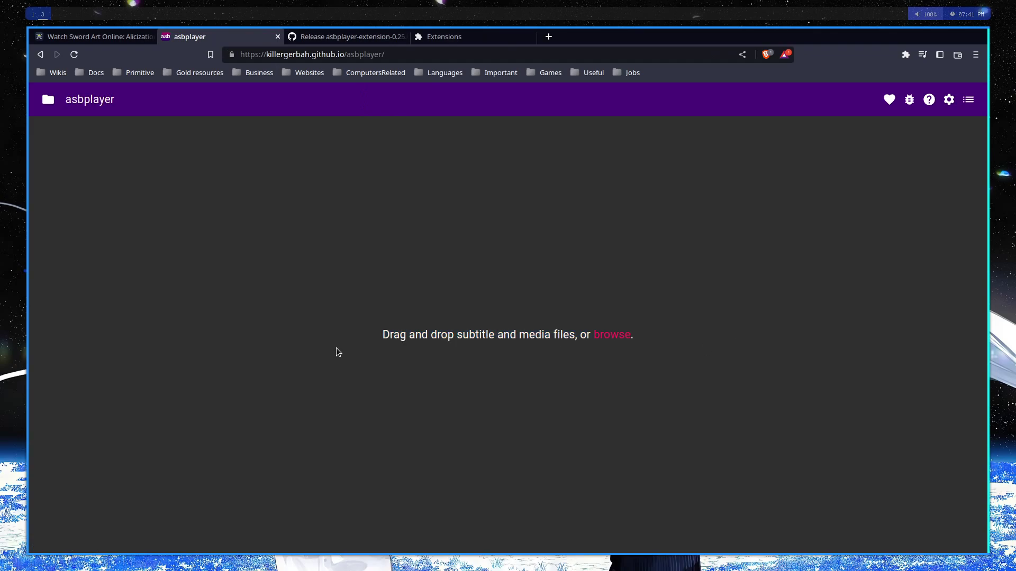
Step: Load the subtitle file Sword.Art.Online.Alicization.11.Retimed.srt into the asbplayer web app
left_click(58, 38)
left_click(221, 42)
left_click(608, 337)
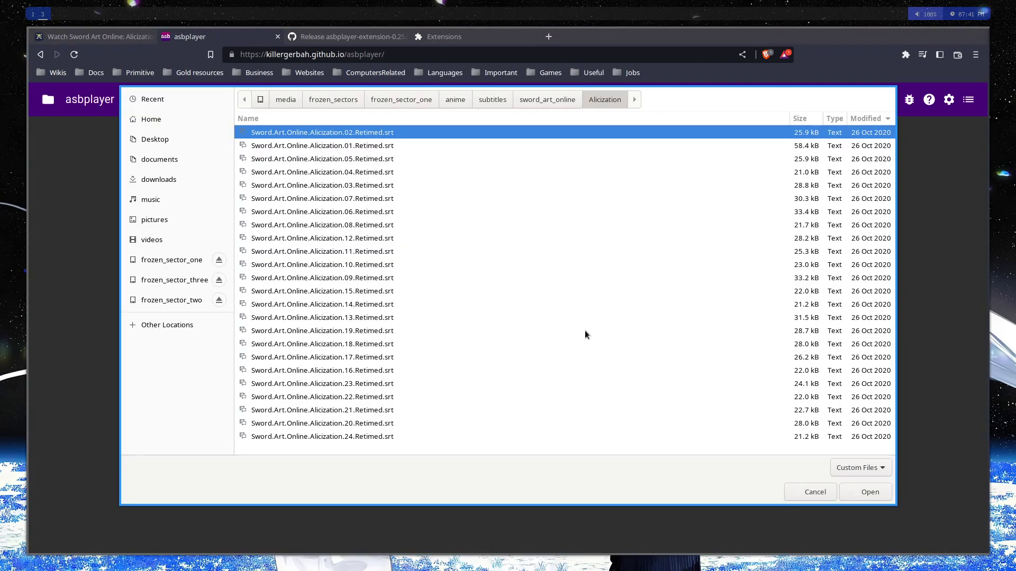
left_click(350, 253)
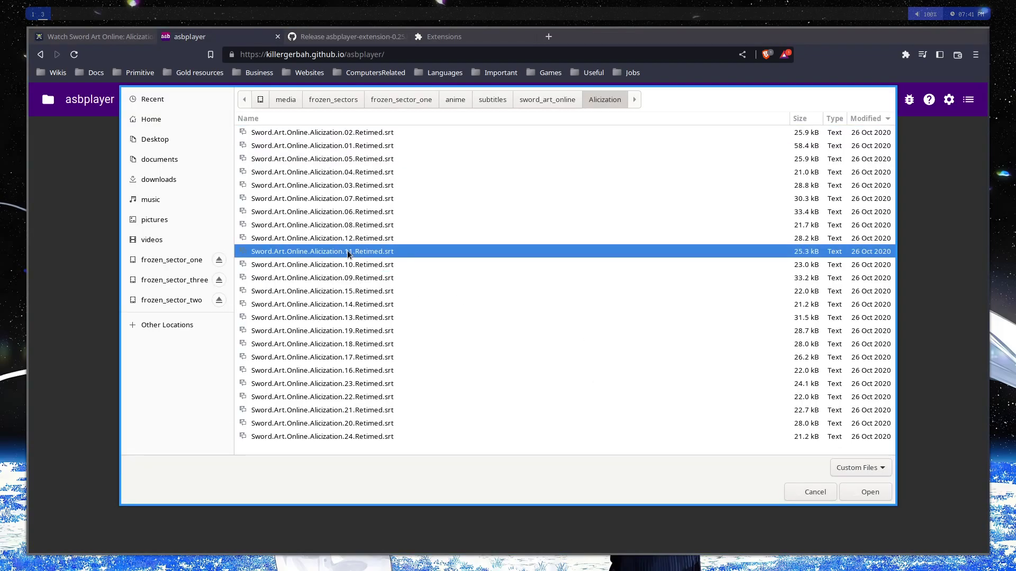
left_click(877, 493)
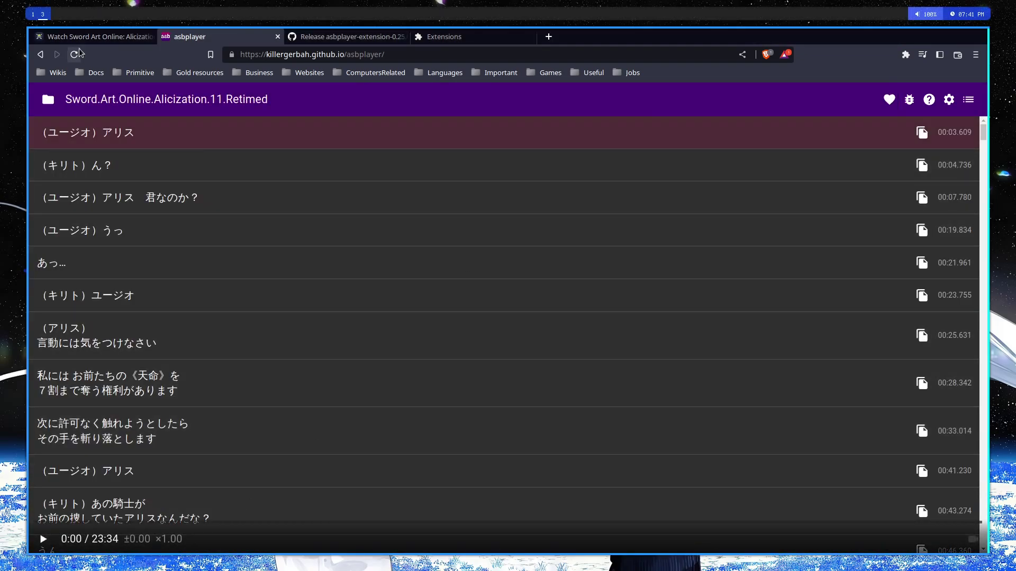
Step: Try to sync the loaded subtitles with the Zoro.to video element whose blob address starts with 2ca3ad22, and check the anime tab
left_click(81, 38)
left_click(183, 37)
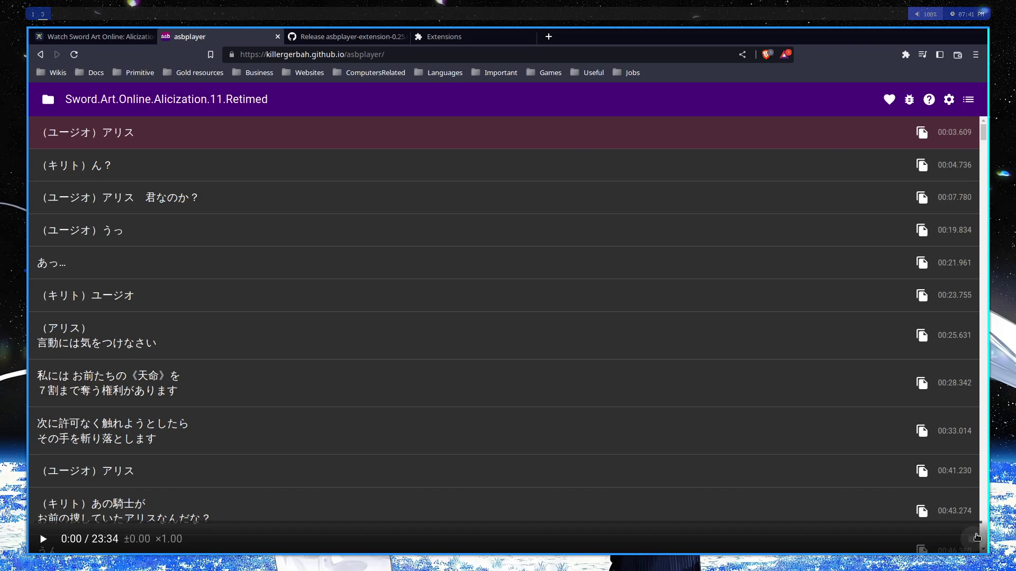
scroll(868, 528, "down", 5)
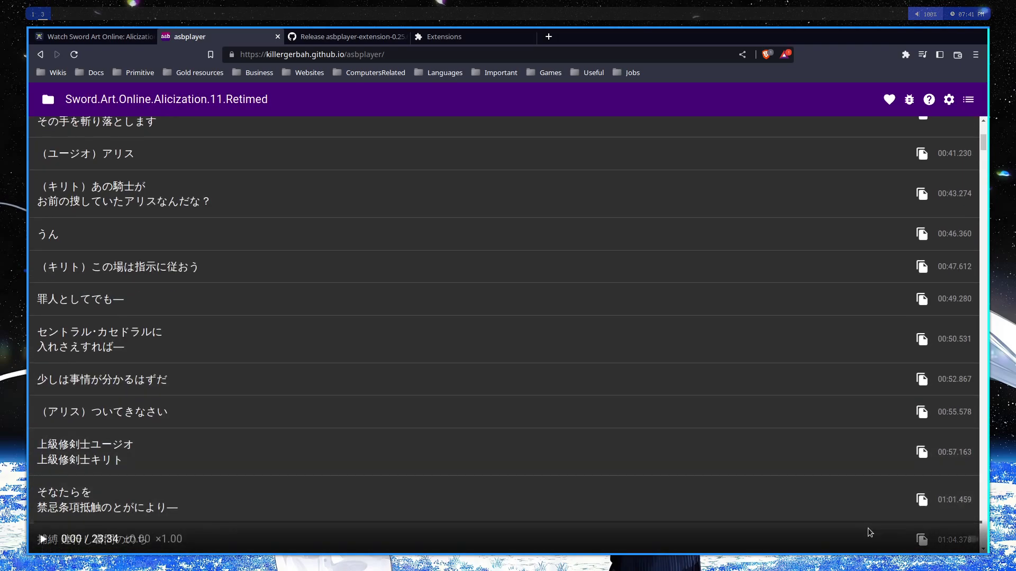
scroll(732, 407, "down", 2)
scroll(735, 417, "down", 2)
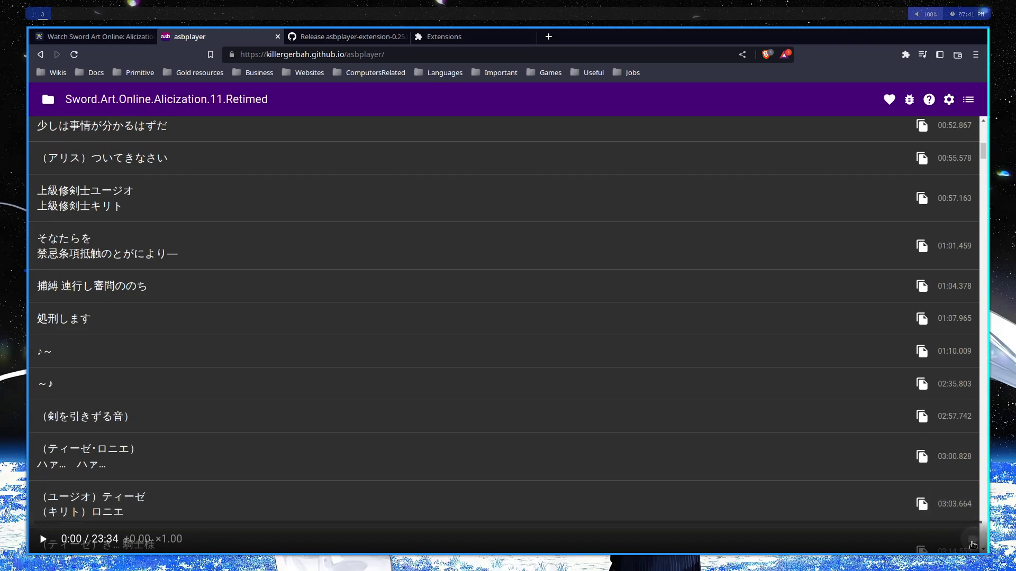
scroll(976, 547, "down", 3)
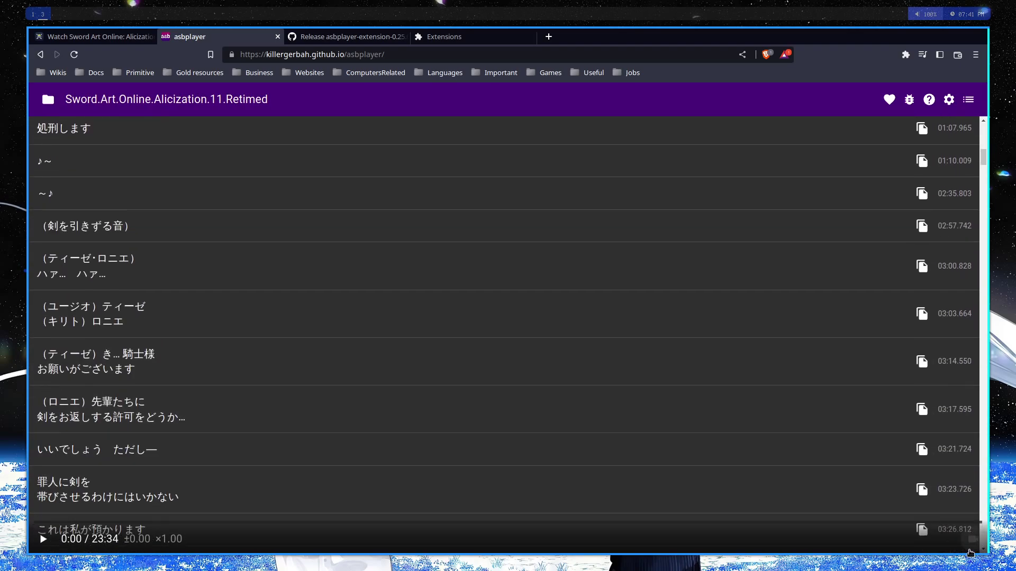
left_click(972, 538)
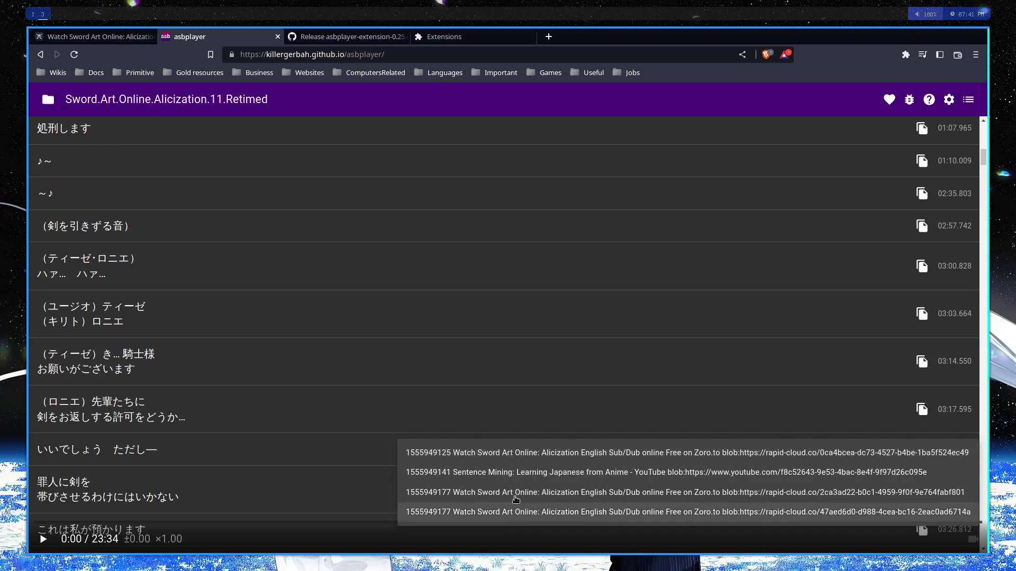
left_click(517, 493)
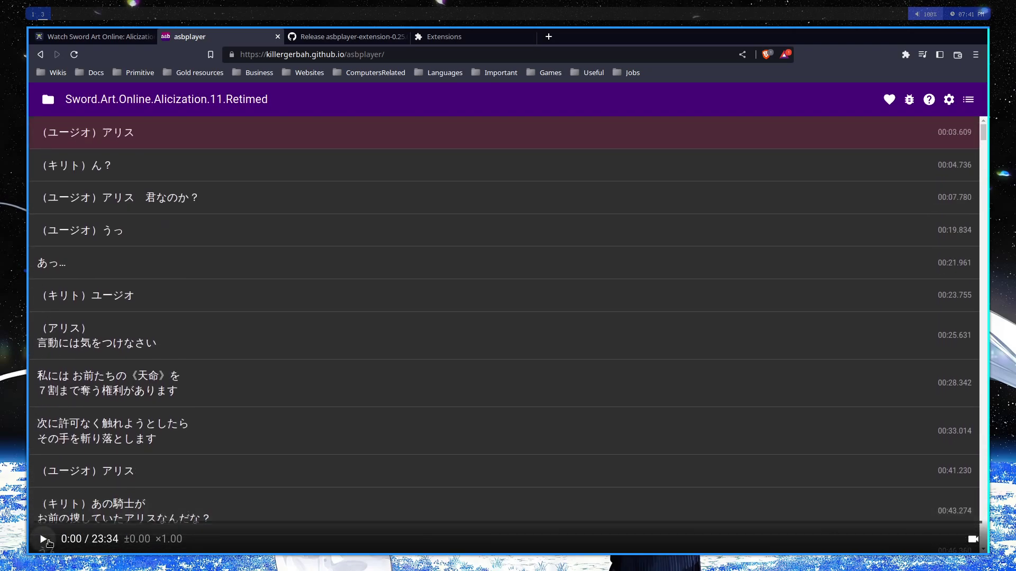
key("ctrl+shift+Tab")
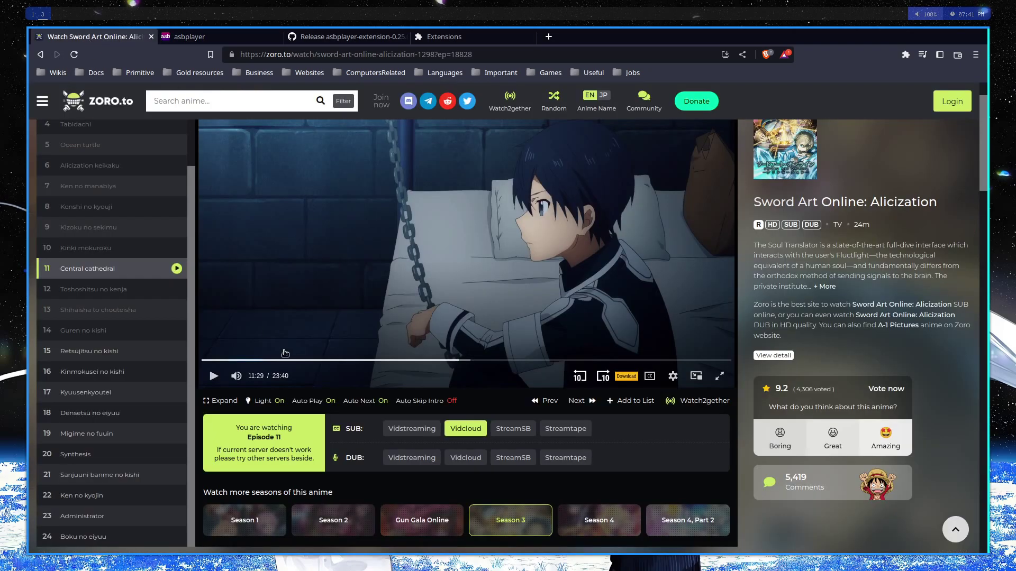
Step: Sync the subtitles with the Zoro.to video element whose blob address starts with 47aed6d0
left_click(214, 38)
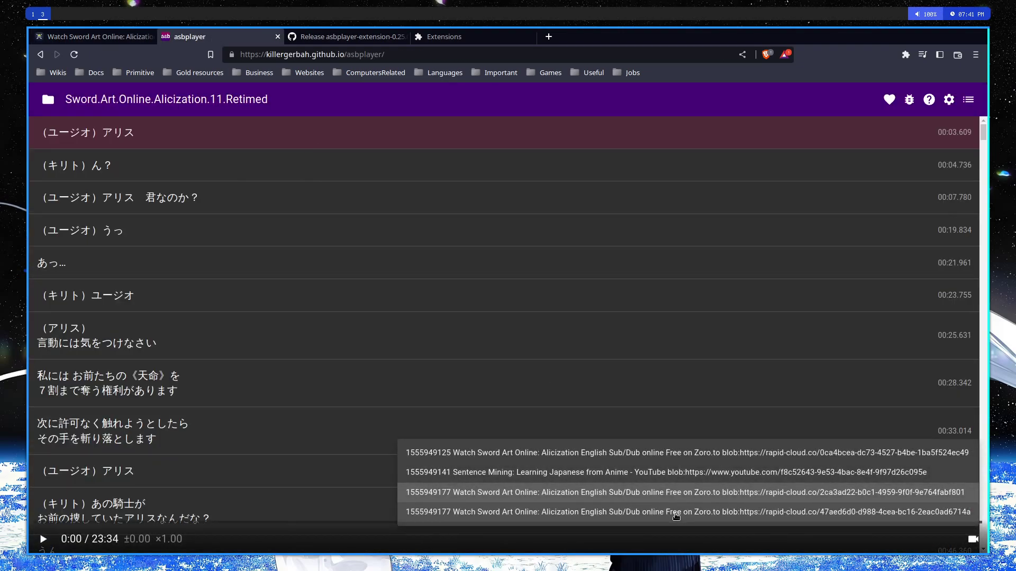
left_click(676, 512)
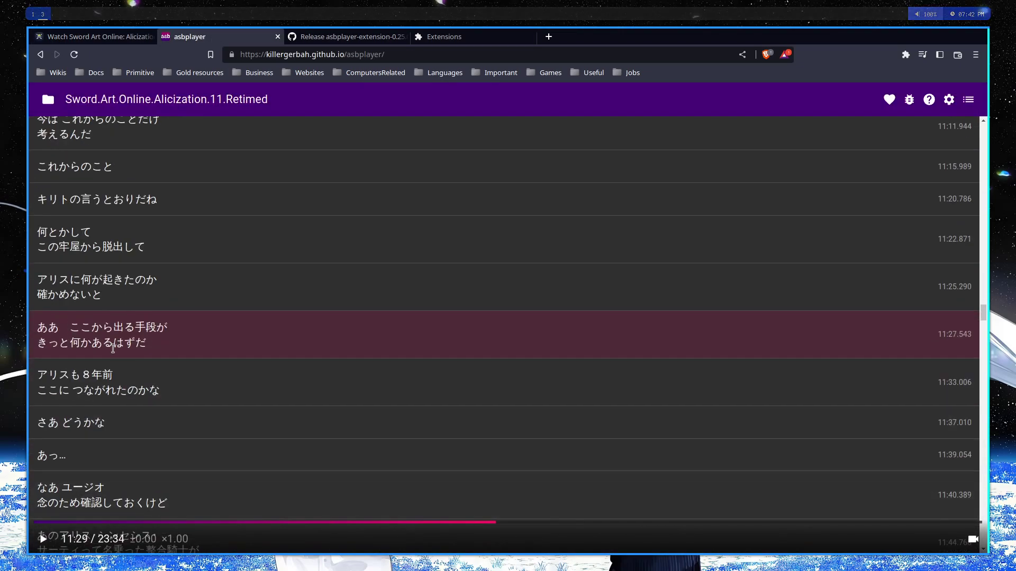
scroll(100, 373, "up", 1)
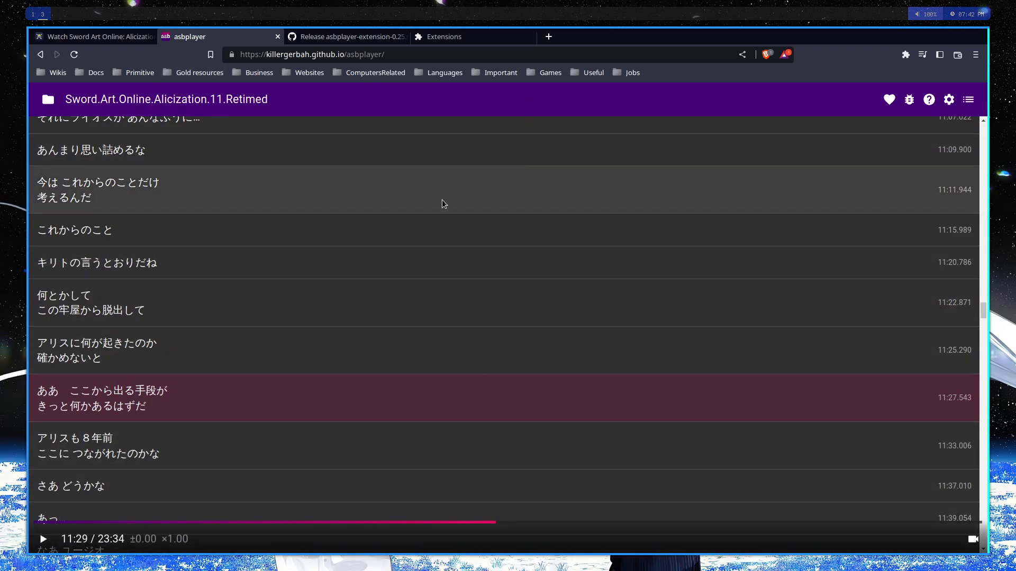
Step: Play the anime episode briefly to check the synced Japanese subtitles, and pause it
left_click(136, 38)
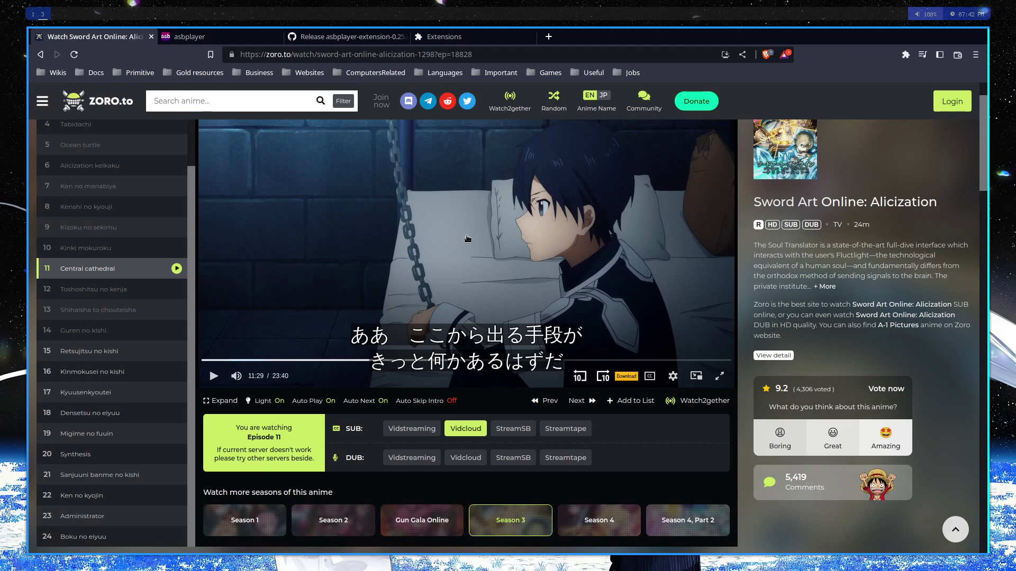
left_click(213, 376)
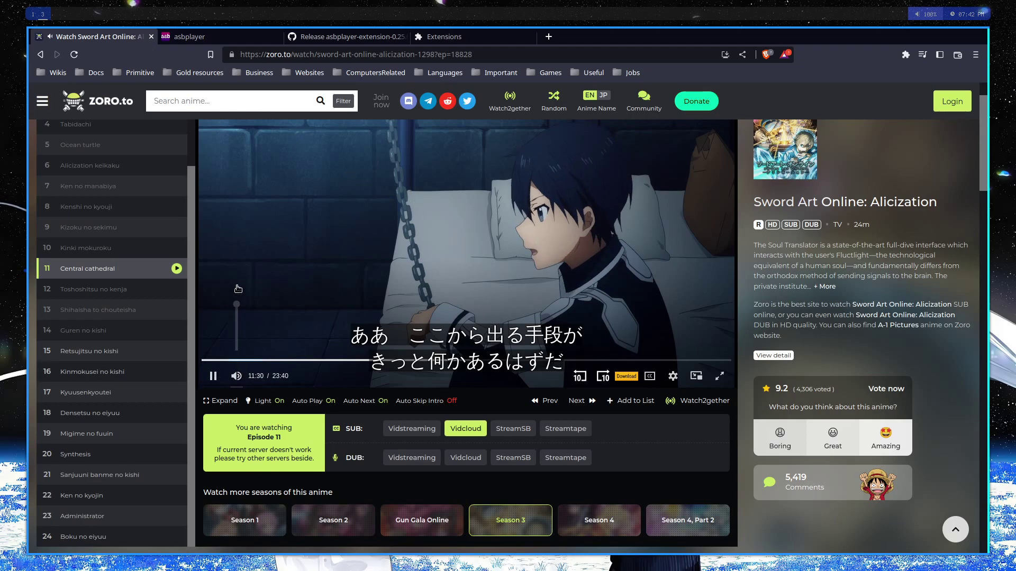
left_click(422, 283)
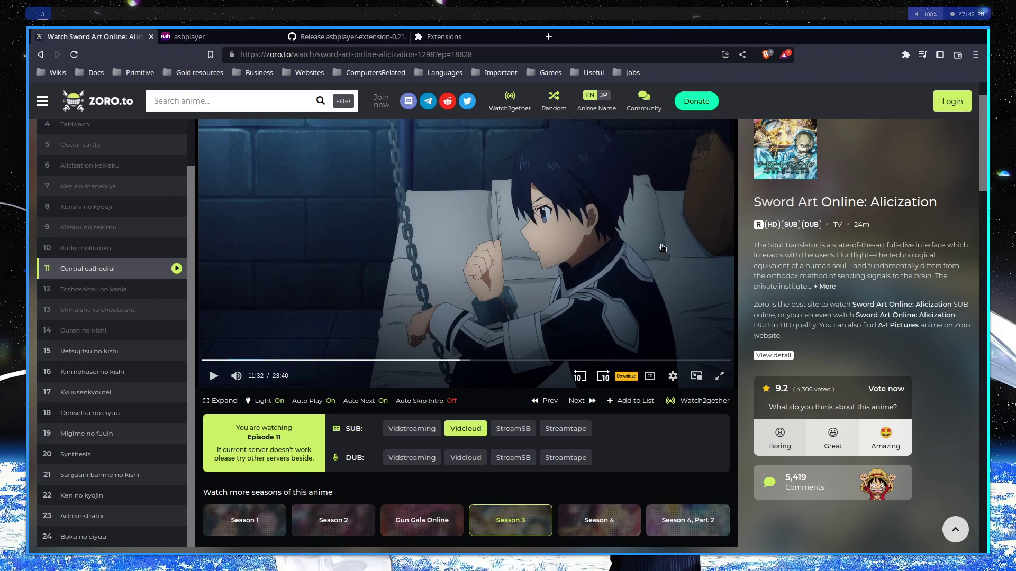
Step: Go from the asbplayer release page to the repository's main code page on GitHub
left_click(346, 36)
scroll(413, 175, "up", 5)
left_click(77, 171)
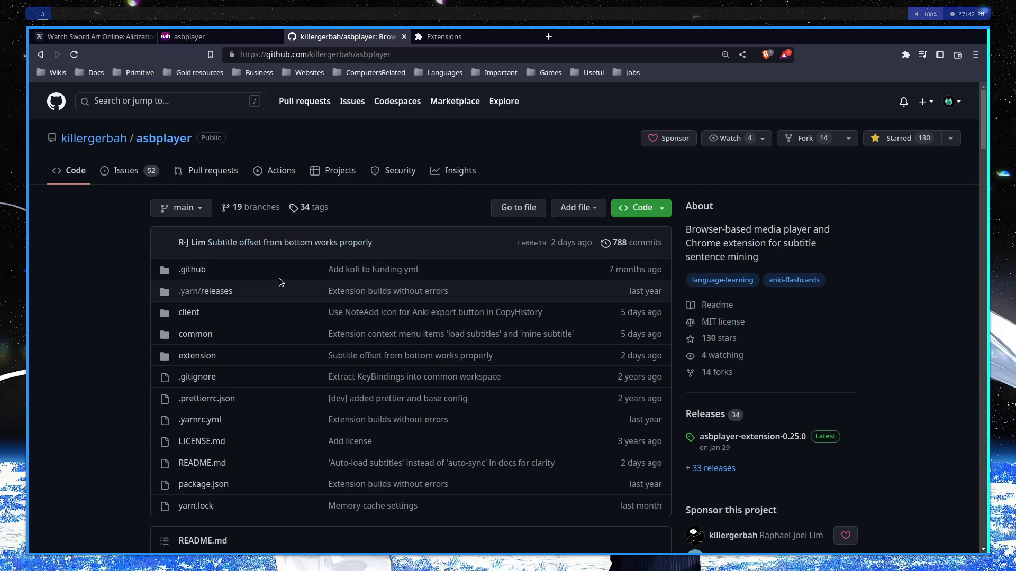
left_click(114, 36)
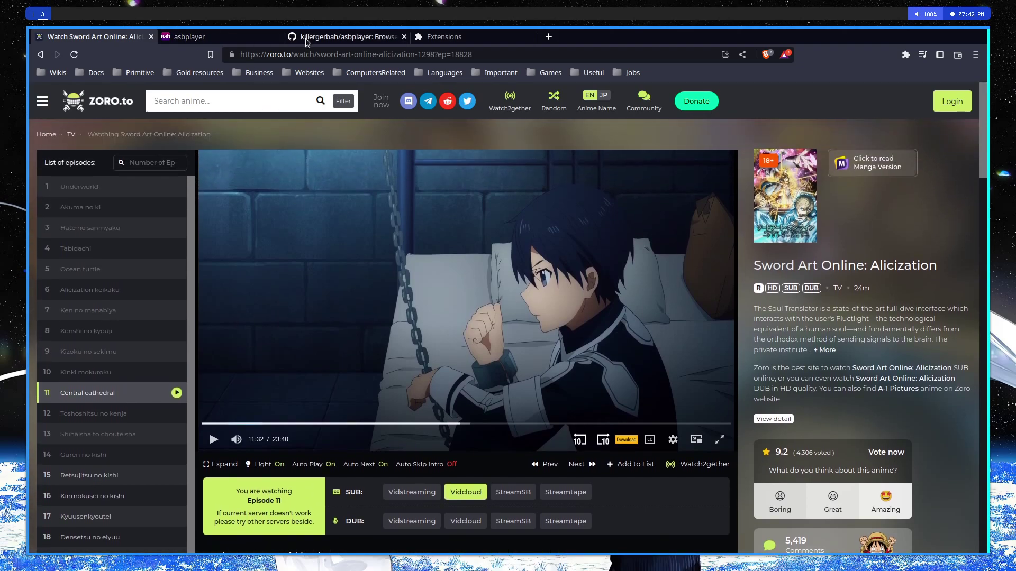
left_click(316, 37)
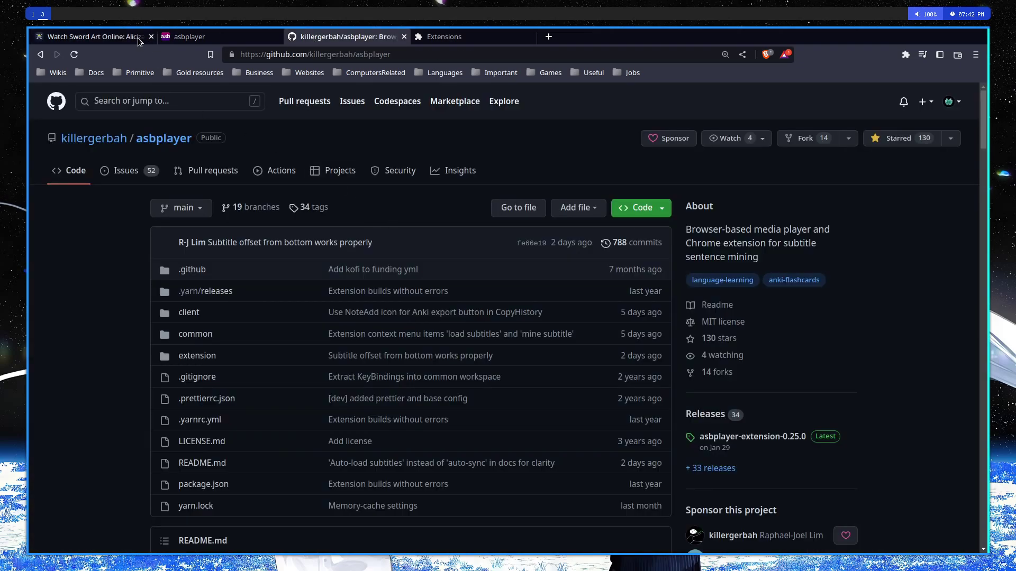
left_click(122, 37)
scroll(437, 359, "down", 10)
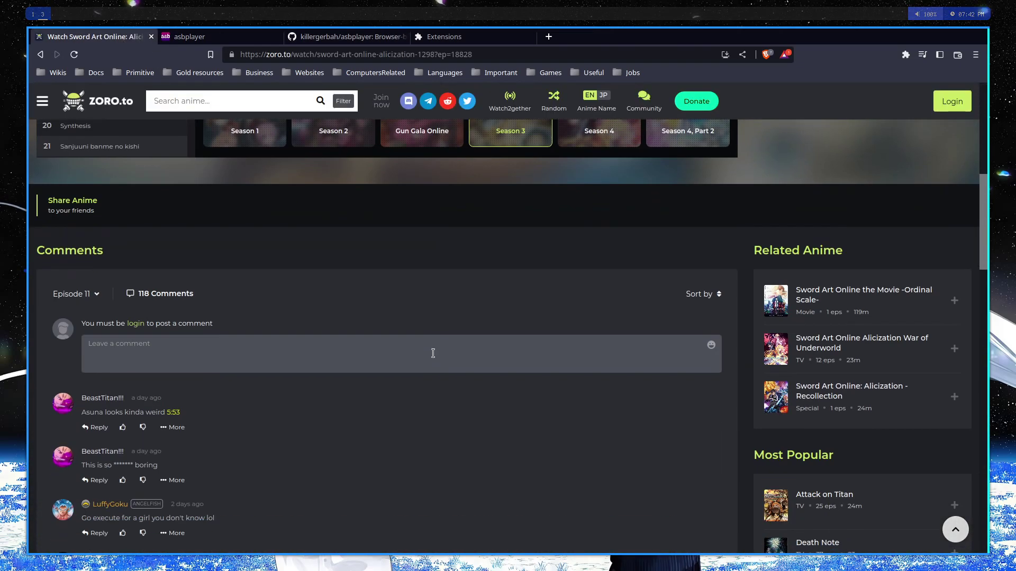
scroll(430, 351, "up", 8)
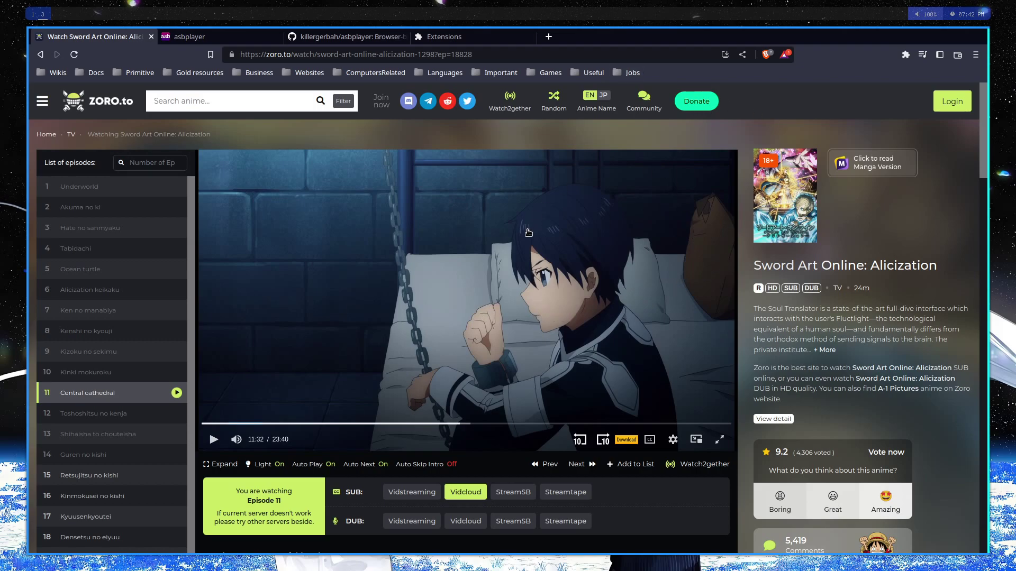
Step: Advance the episode to the next subtitle line and look up 8 and れた in the pop-up dictionary
left_click(356, 274)
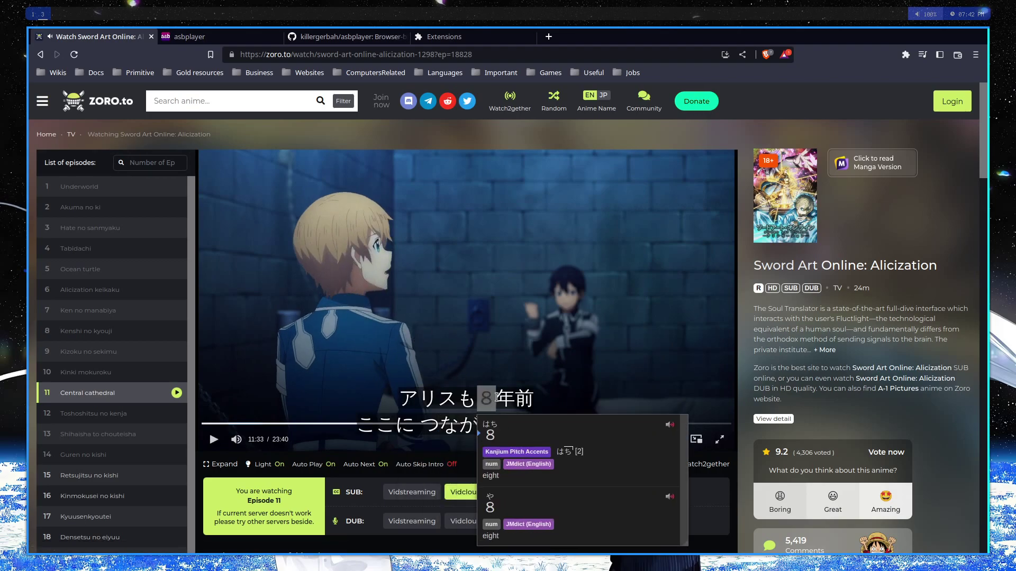
mouse_move(486, 407)
mouse_move(492, 424)
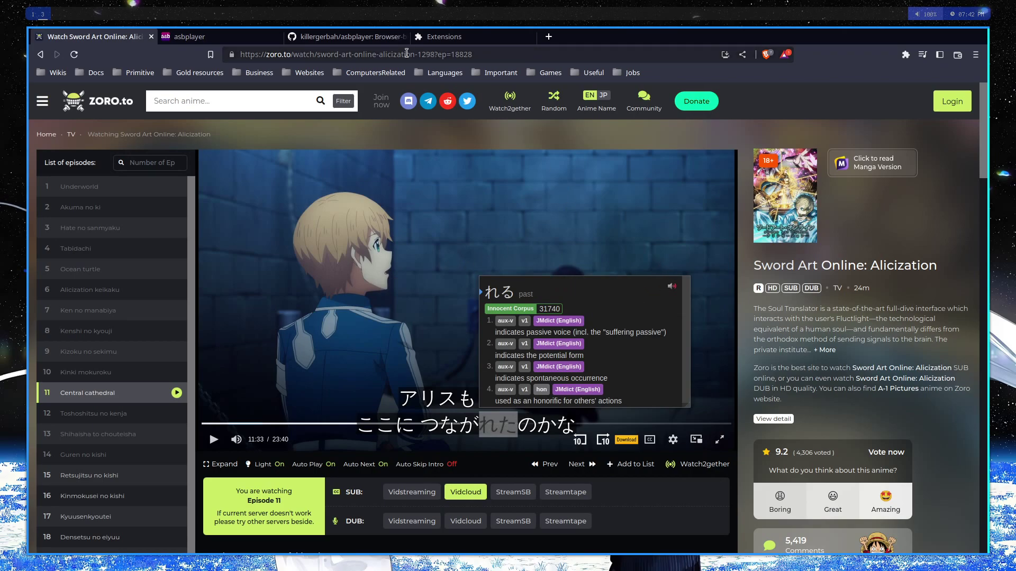
left_click(442, 42)
left_click(360, 40)
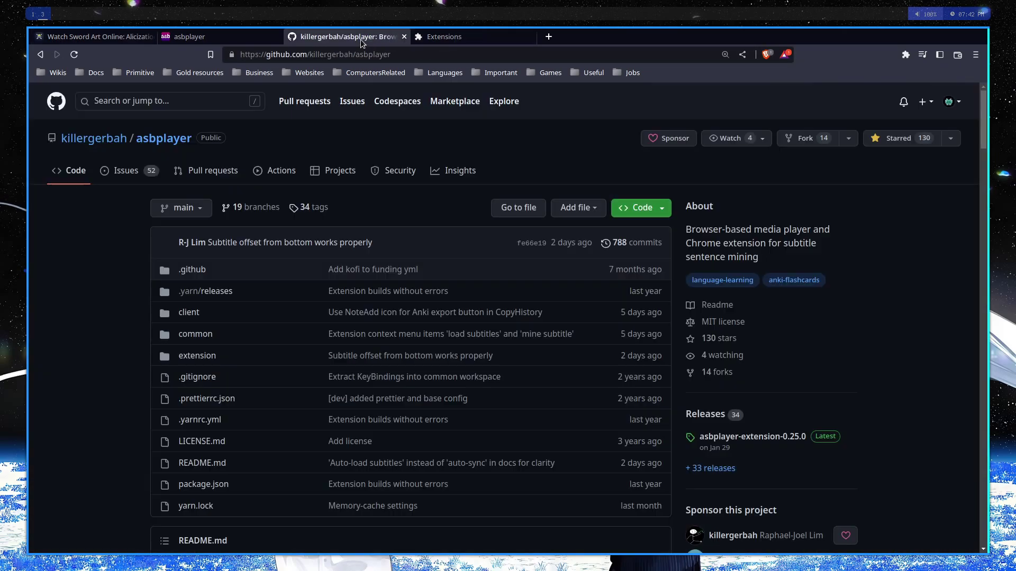
left_click(110, 39)
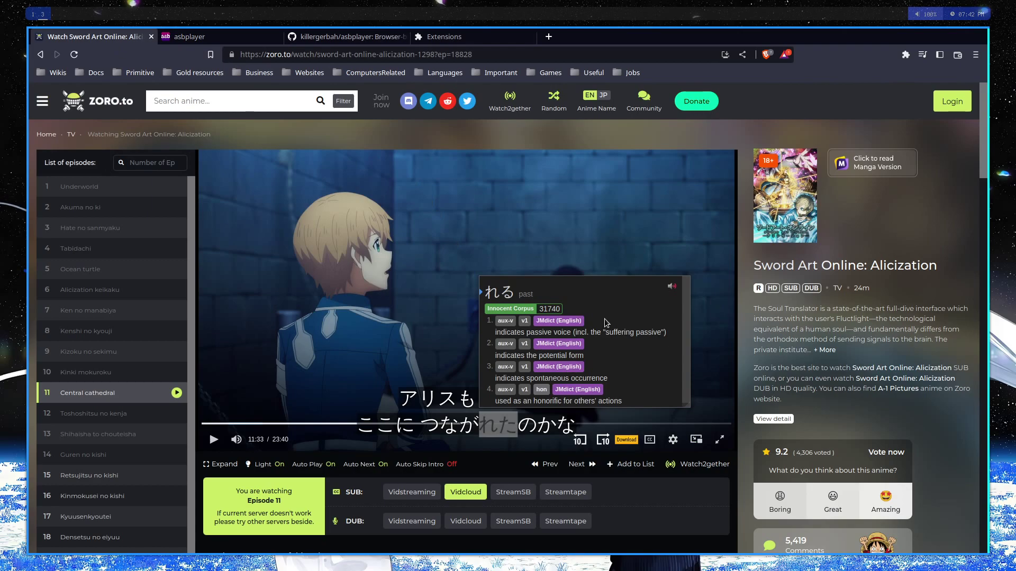
Step: Examine the mining and playback keyboard shortcuts in the asbplayer extension's settings, and close them
left_click(905, 54)
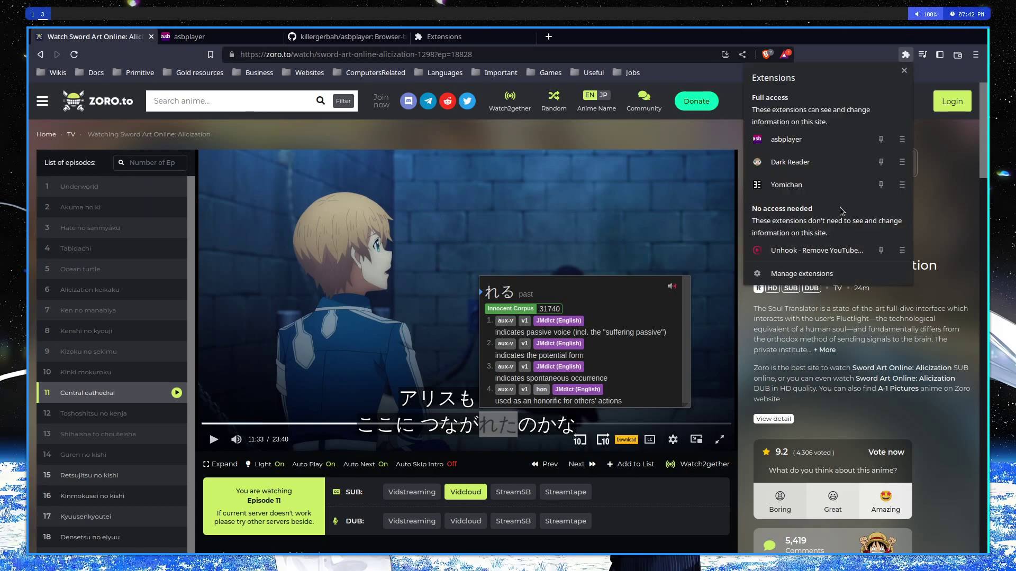
left_click(804, 139)
scroll(857, 222, "down", 10)
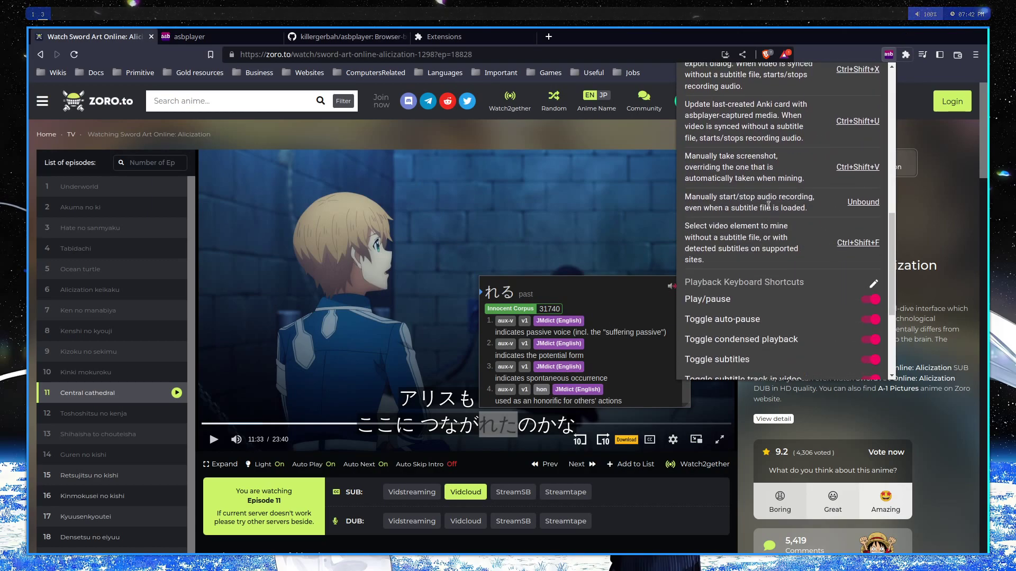
left_click(935, 170)
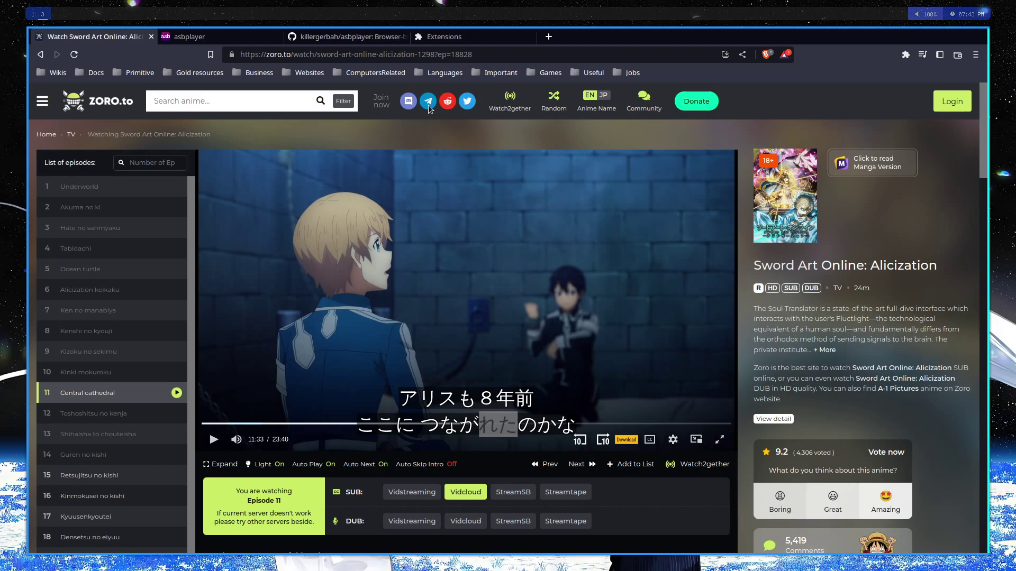
Step: Read the asbplayer README's getting started, usage and keyboard shortcut sections on GitHub, and return to the anime video
left_click(349, 35)
scroll(487, 292, "down", 10)
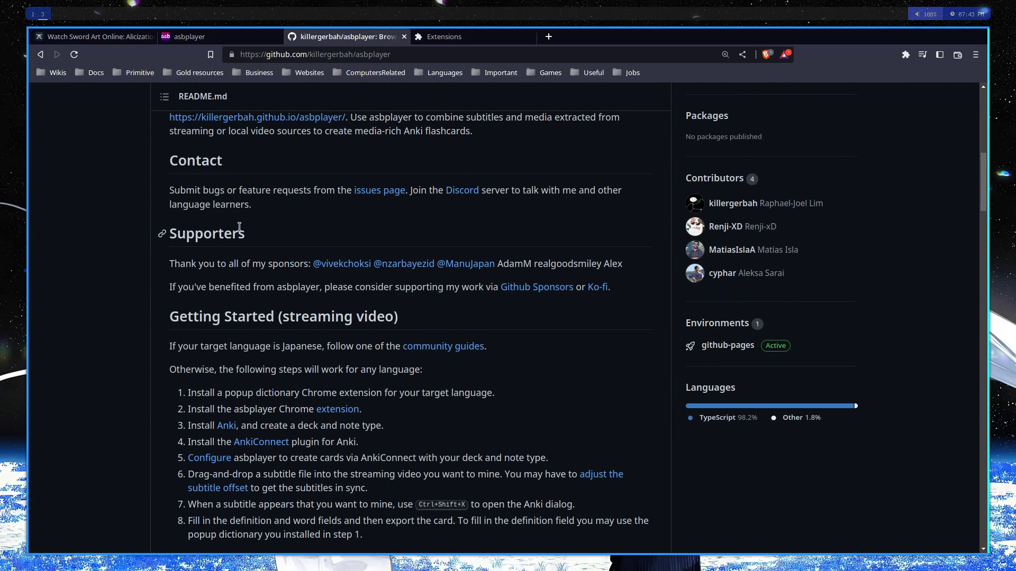
scroll(240, 219, "down", 3)
scroll(199, 236, "up", 2)
scroll(200, 236, "down", 11)
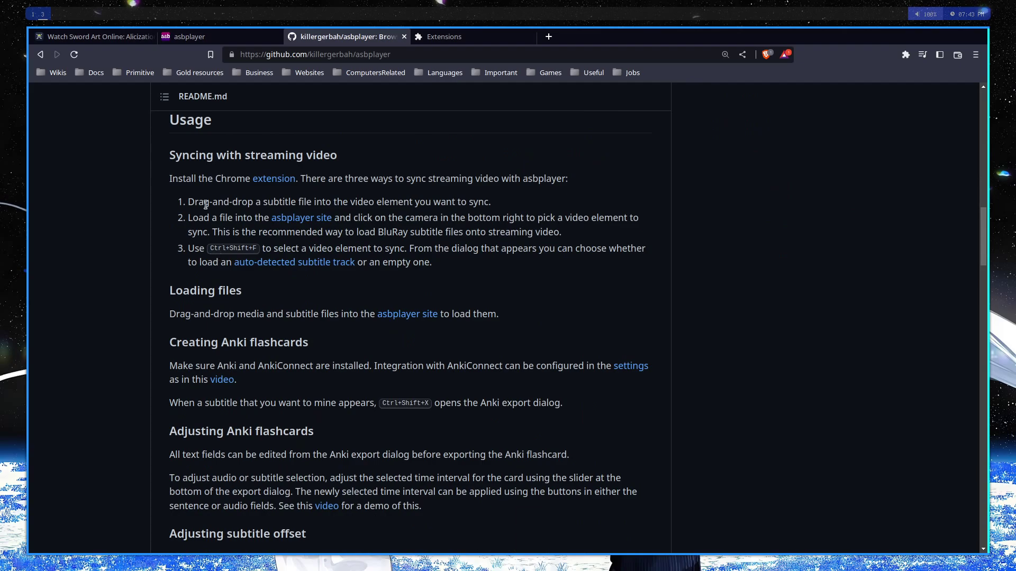
scroll(220, 200, "down", 14)
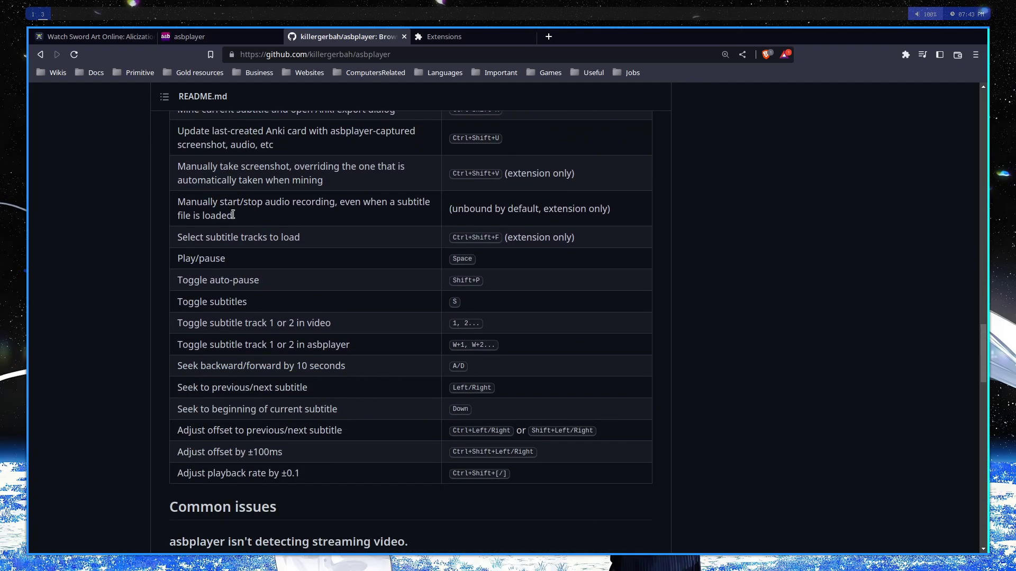
scroll(223, 194, "down", 8)
left_click(123, 37)
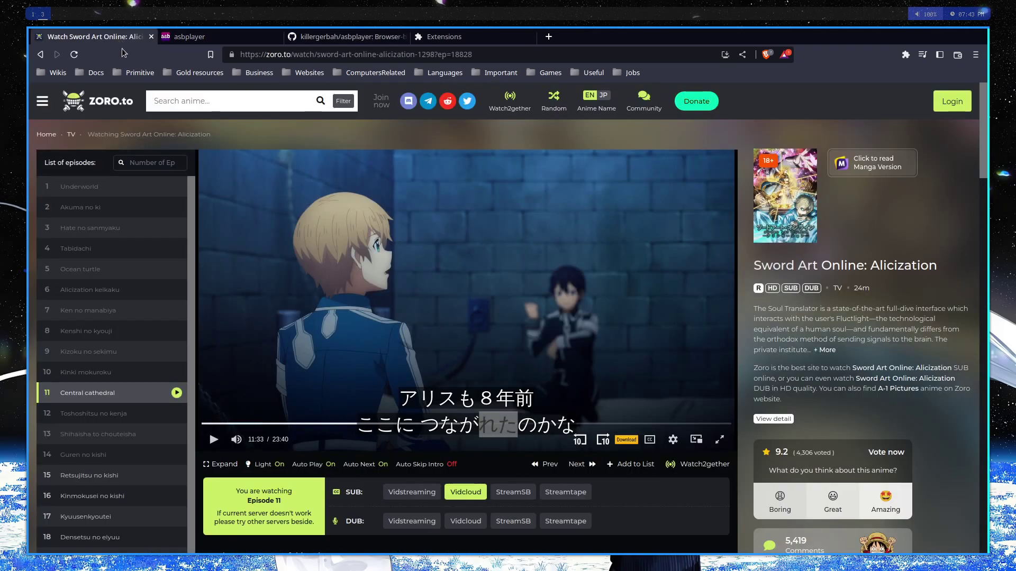